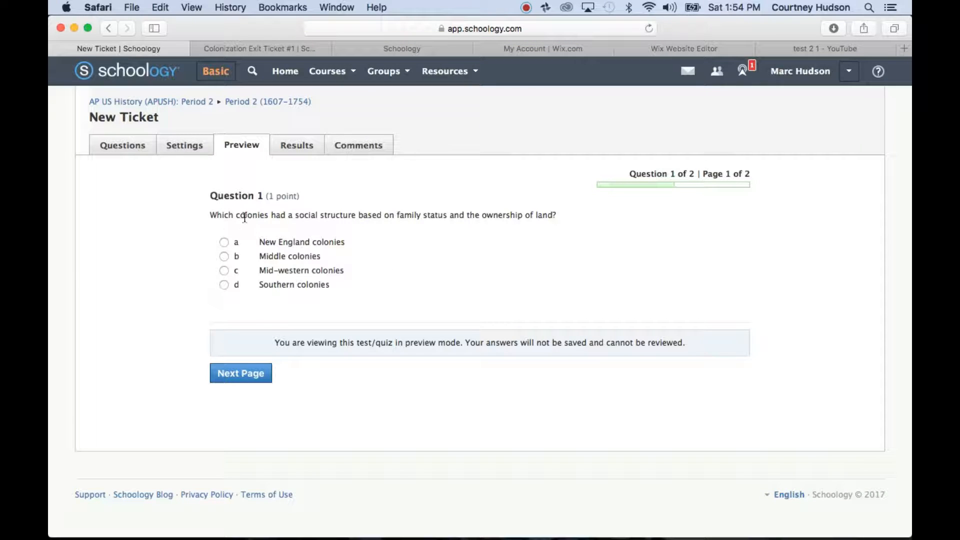
- Advance the New Ticket quiz preview to the second question and look over its map and answer choices
click(259, 379)
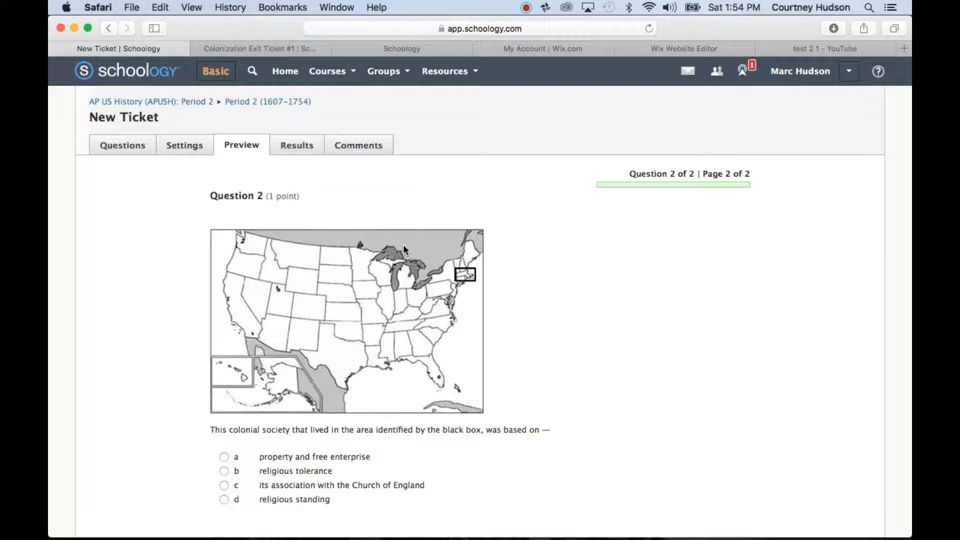
scroll(404, 249, down, 5)
scroll(404, 249, up, 4)
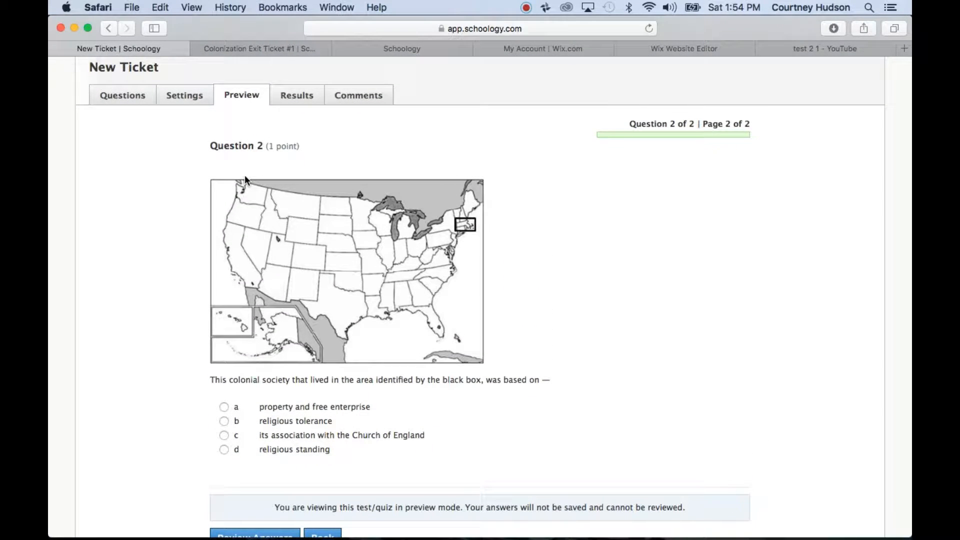
- Set the New Ticket quiz's paging to Using page breaks and save the settings
click(144, 102)
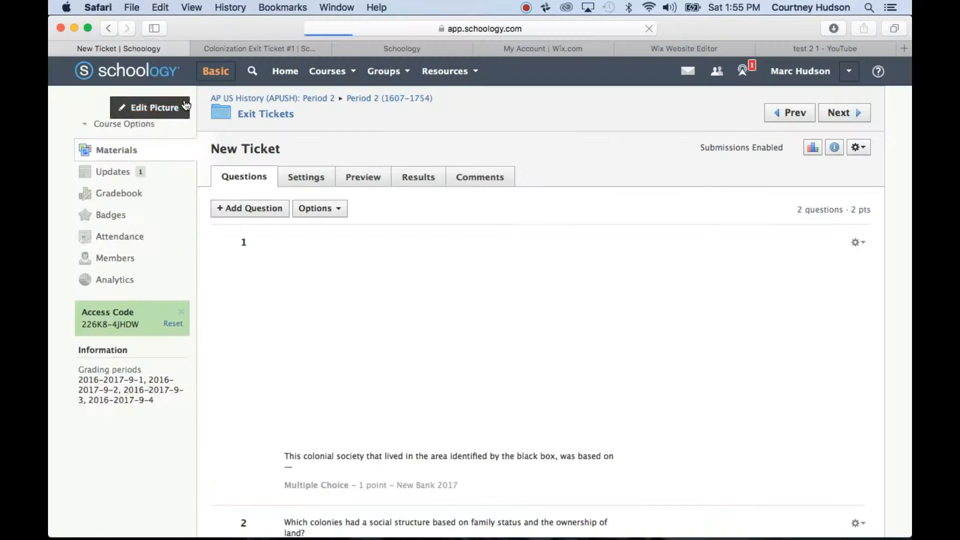
click(305, 183)
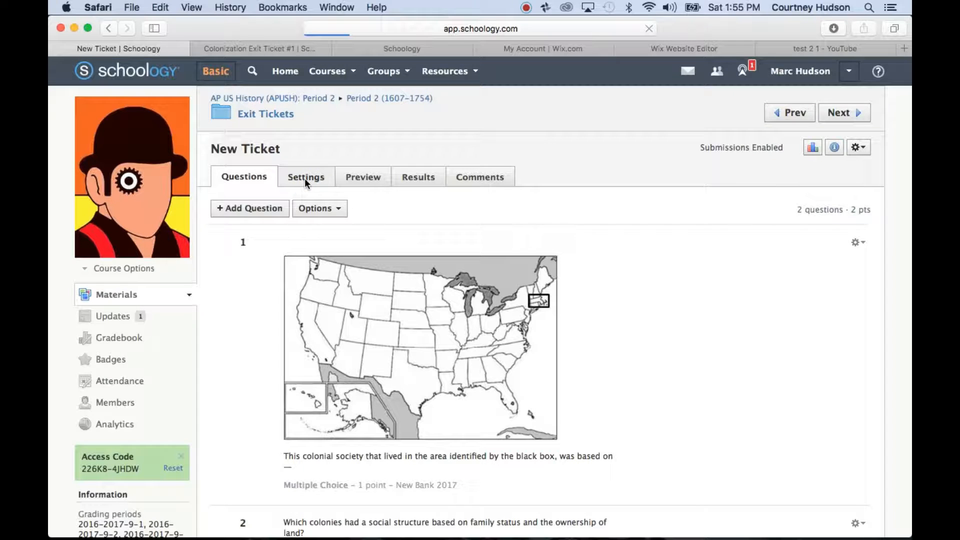
scroll(320, 306, down, 4)
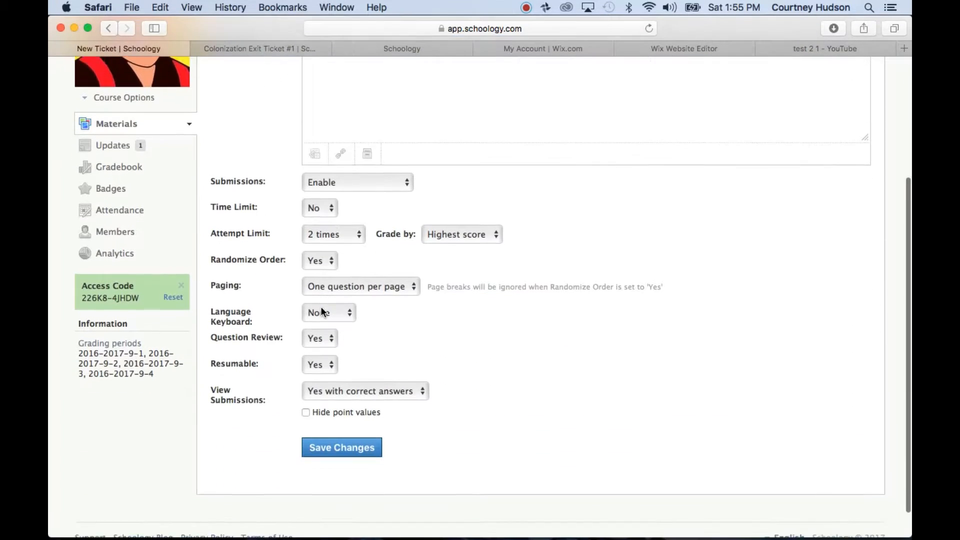
scroll(322, 311, down, 1)
click(412, 266)
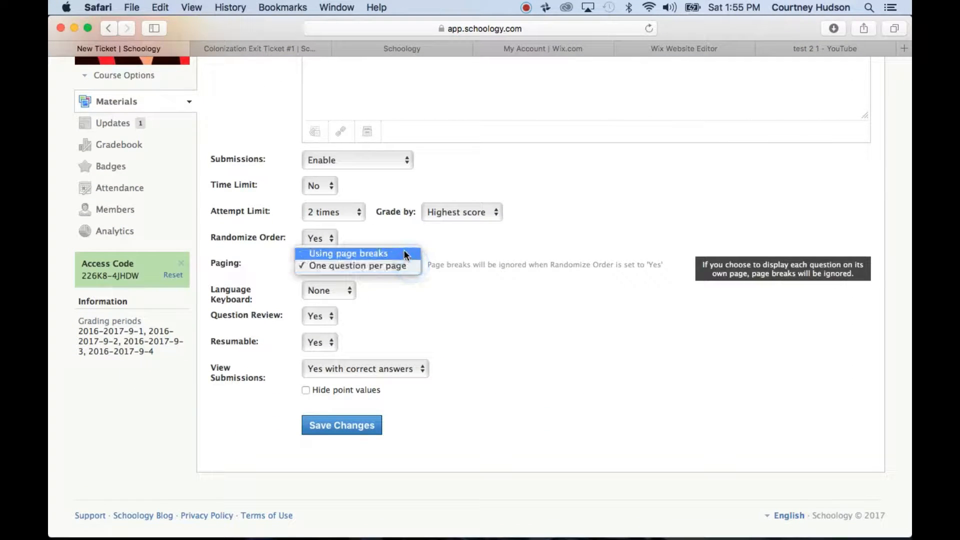
click(390, 254)
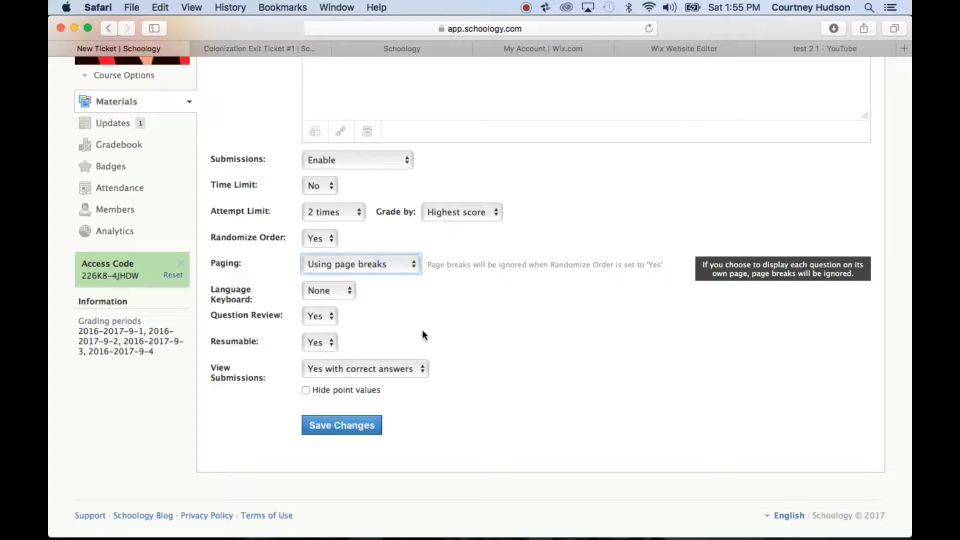
click(368, 425)
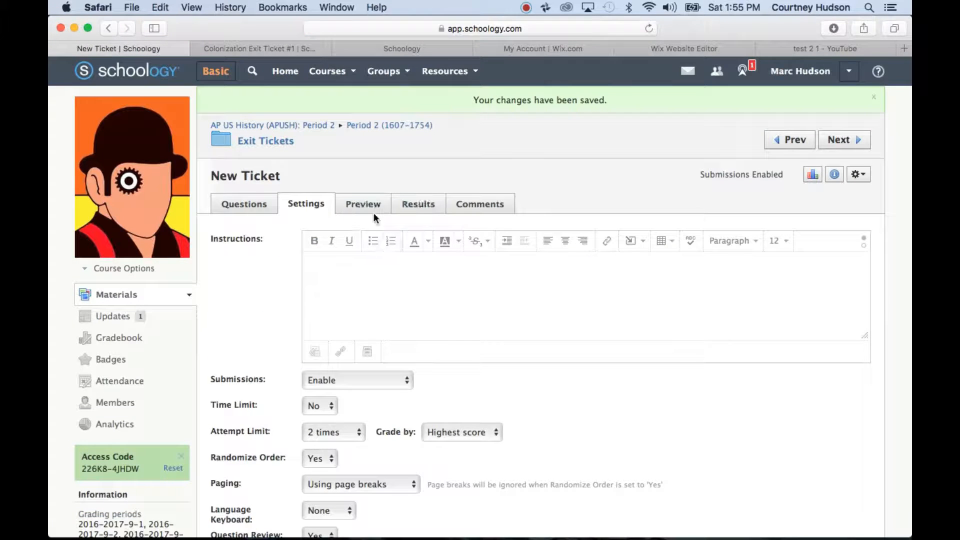
- Start a new preview attempt of the New Ticket quiz and look through both questions
click(370, 205)
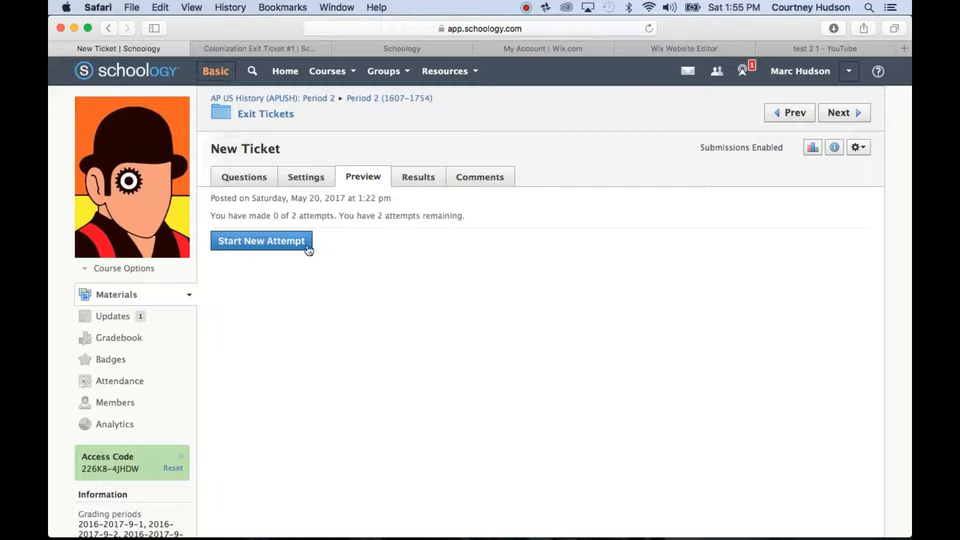
click(290, 244)
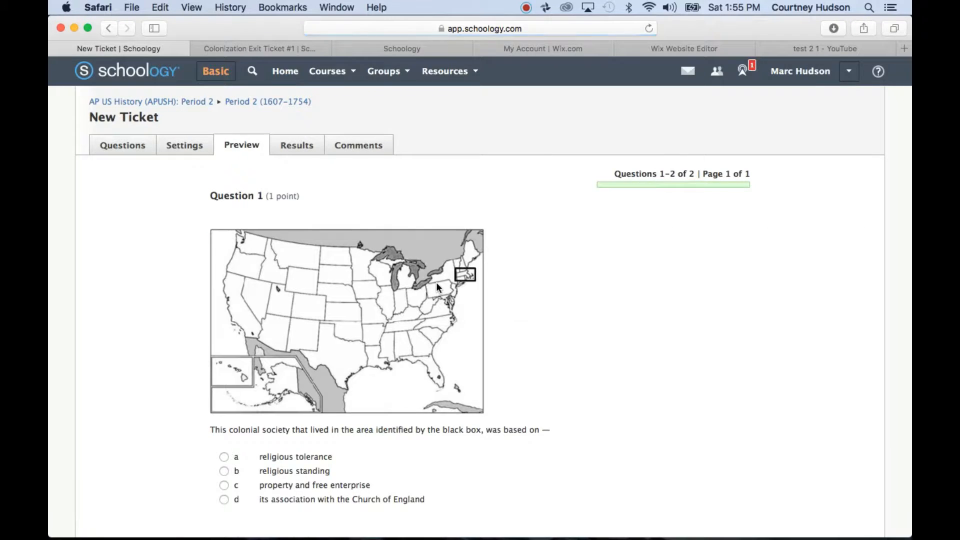
scroll(438, 286, down, 5)
scroll(436, 288, down, 2)
scroll(436, 288, up, 3)
scroll(437, 280, down, 3)
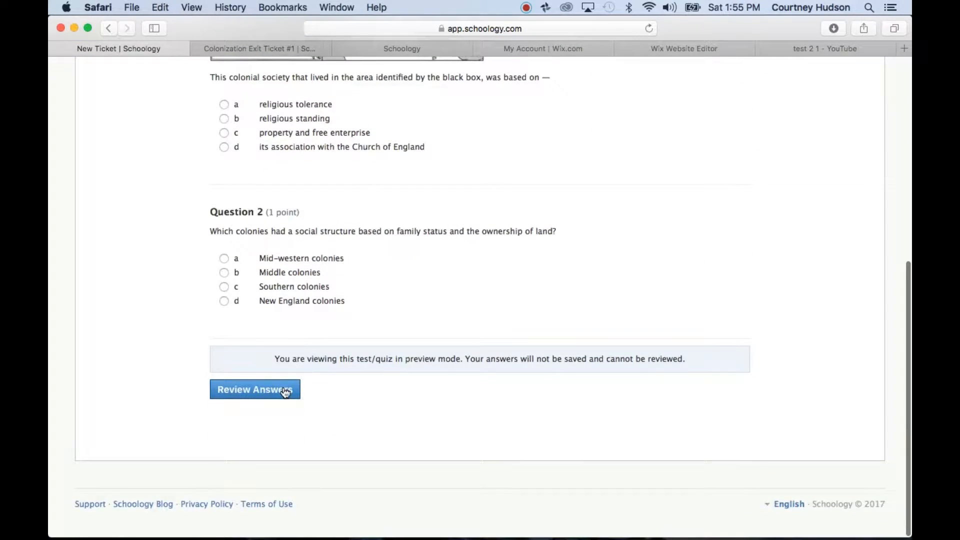
- Answer the preview questions with "property and free enterprise" and "Southern colonies", and open the answer review
click(224, 287)
click(272, 391)
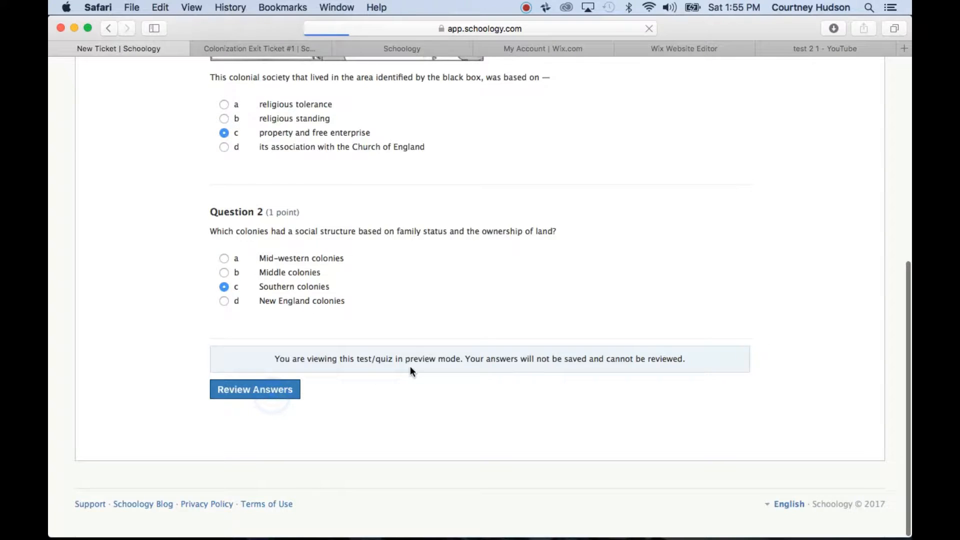
scroll(589, 307, down, 5)
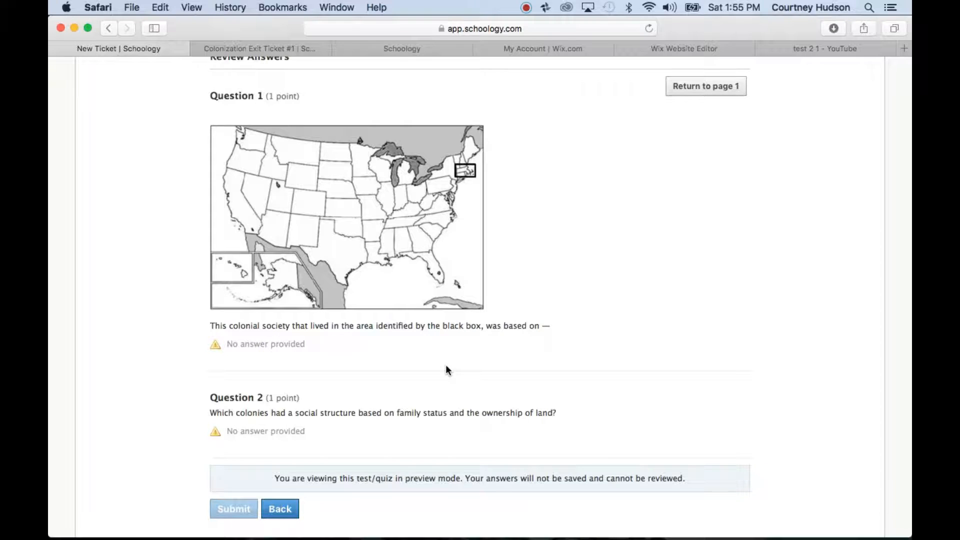
scroll(445, 370, up, 5)
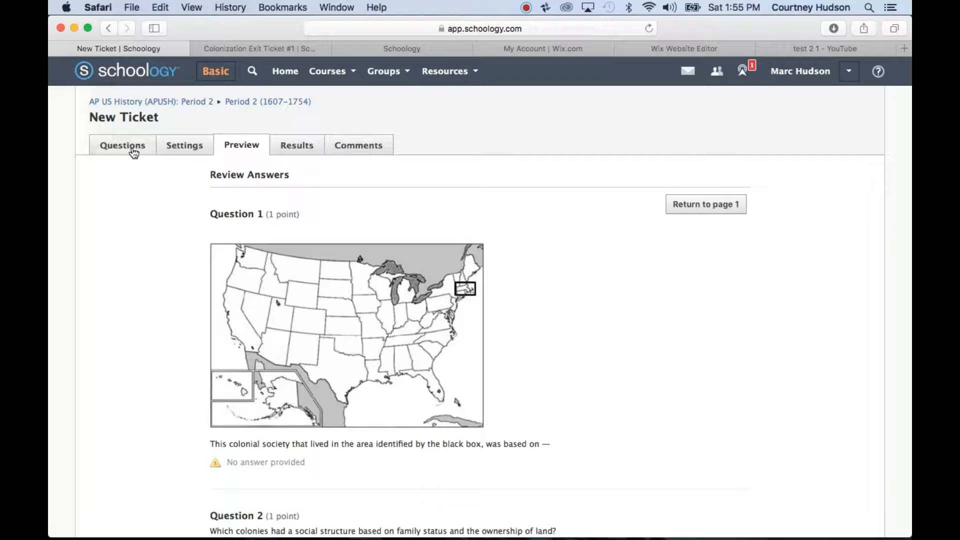
- Examine the New Ticket quiz's edit options, including the due date calendar, without changing them, and view its statistics
click(172, 146)
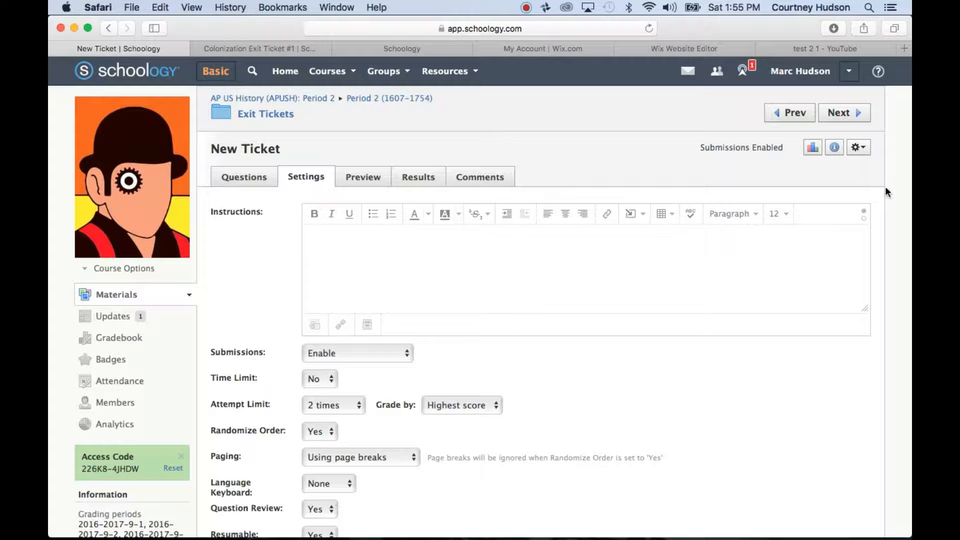
click(864, 152)
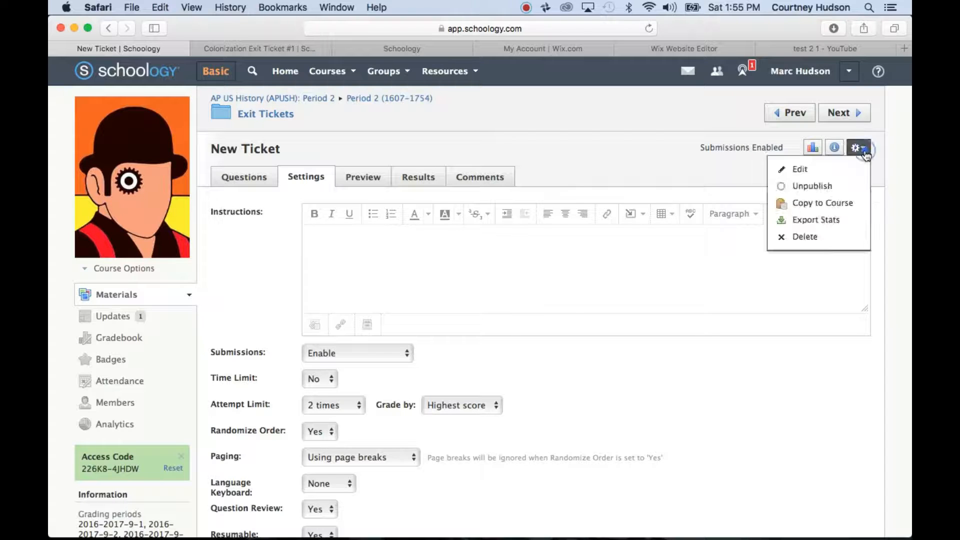
click(836, 172)
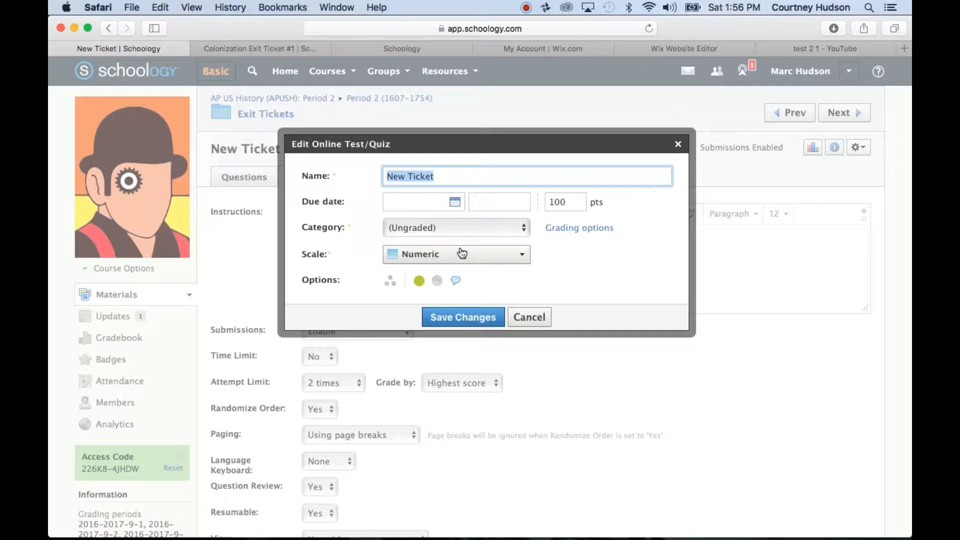
click(455, 202)
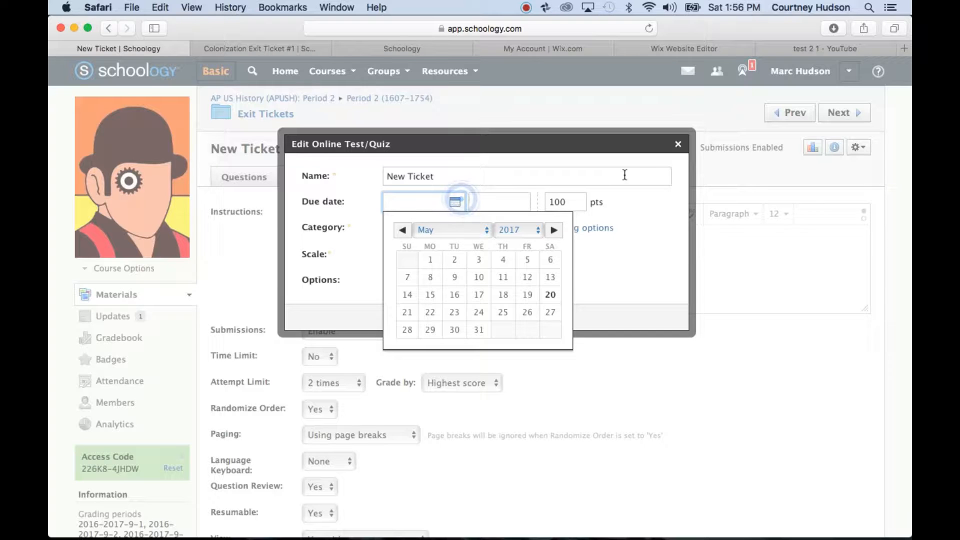
click(678, 145)
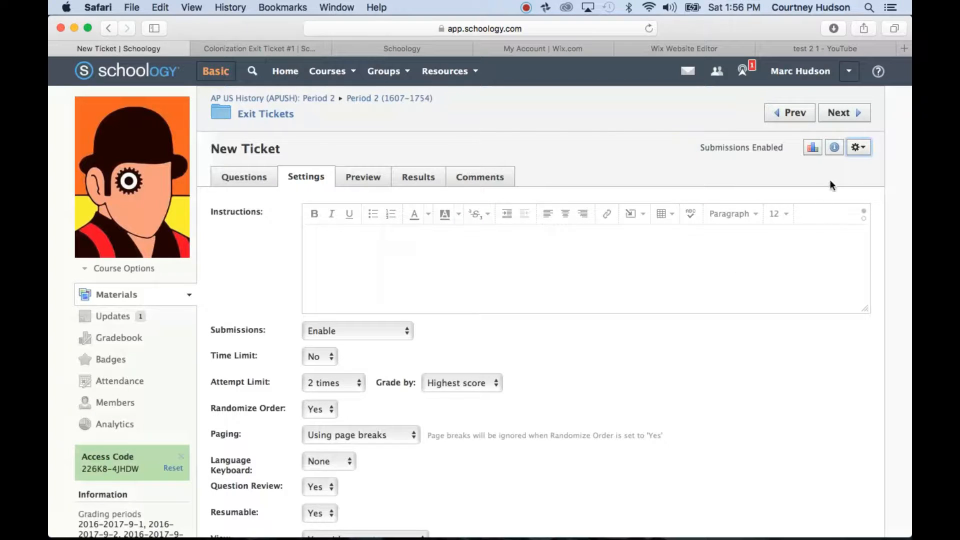
click(813, 148)
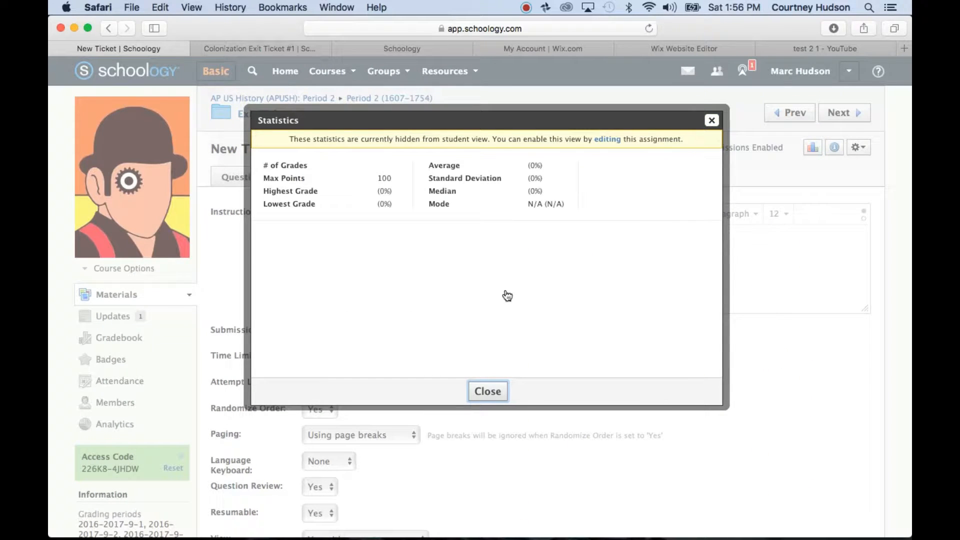
click(712, 122)
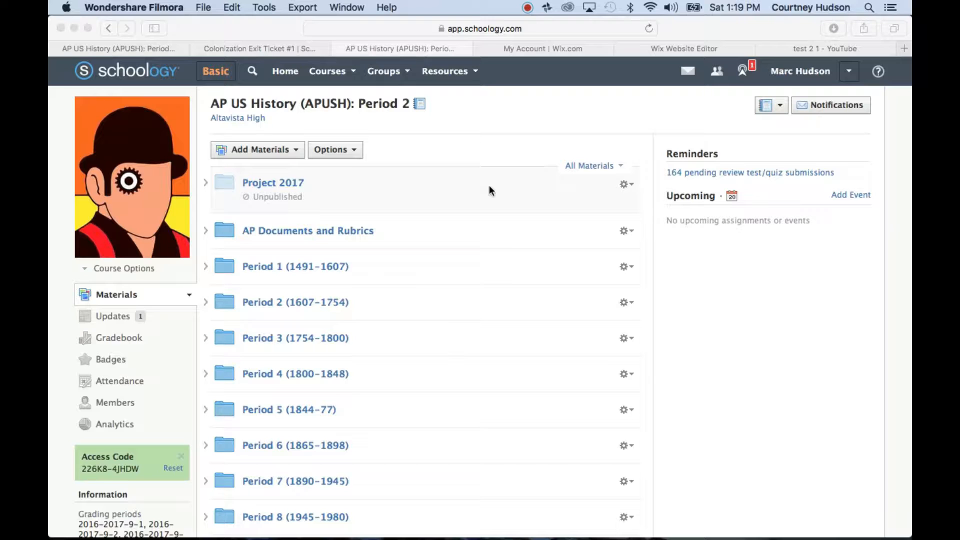
- Create a question bank named New Bank 2017 in the personal resources
click(478, 74)
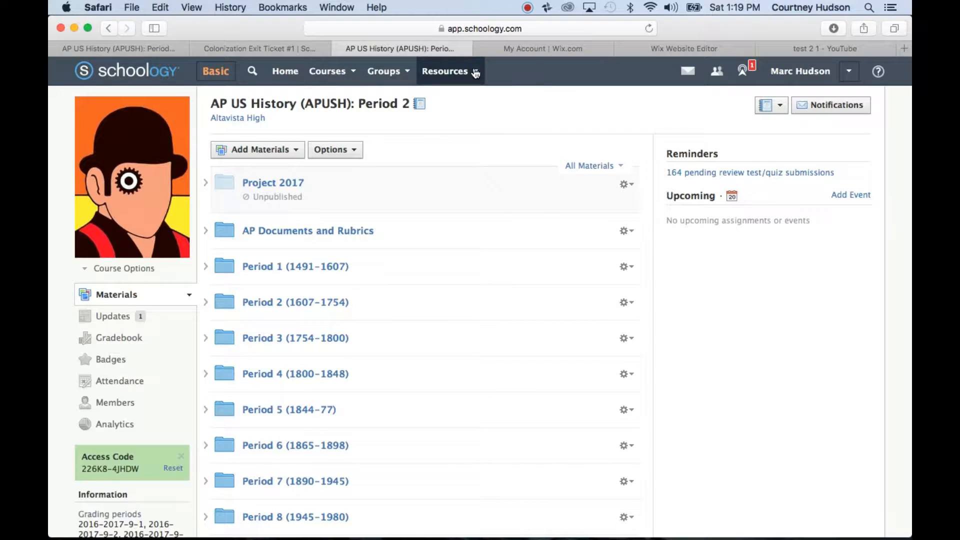
click(475, 74)
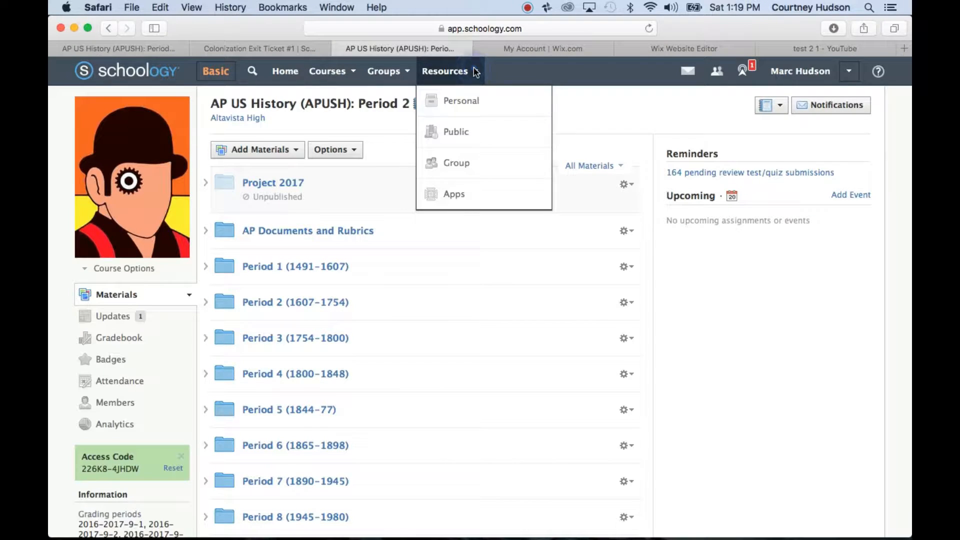
click(471, 103)
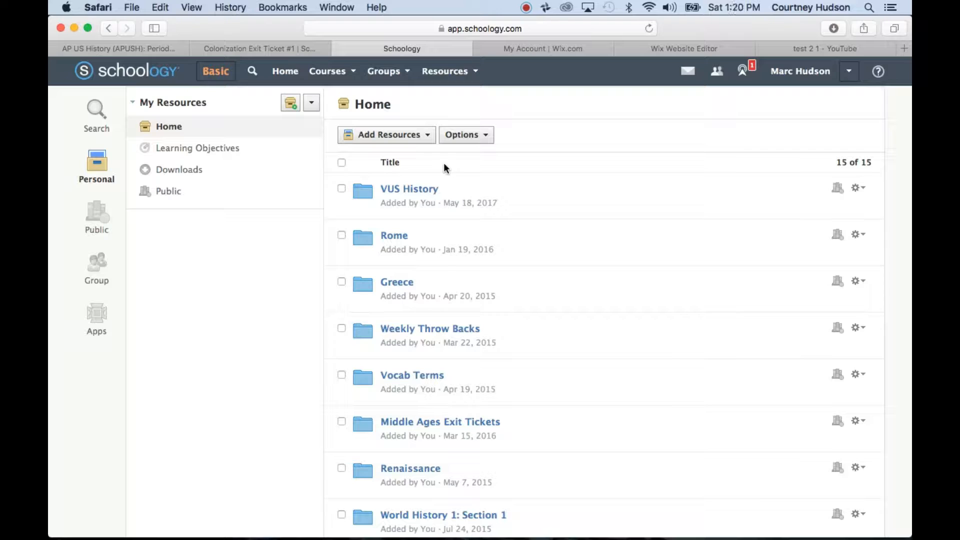
click(429, 140)
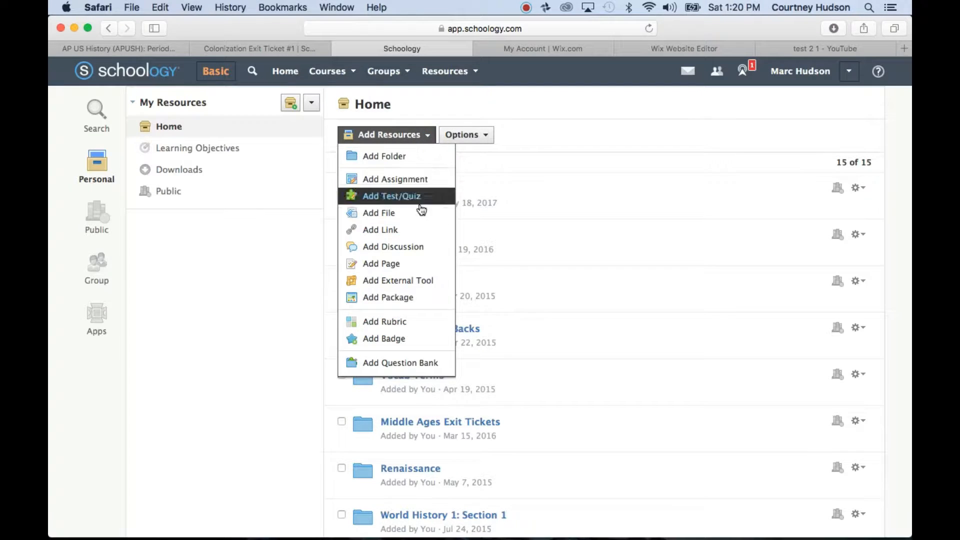
click(426, 365)
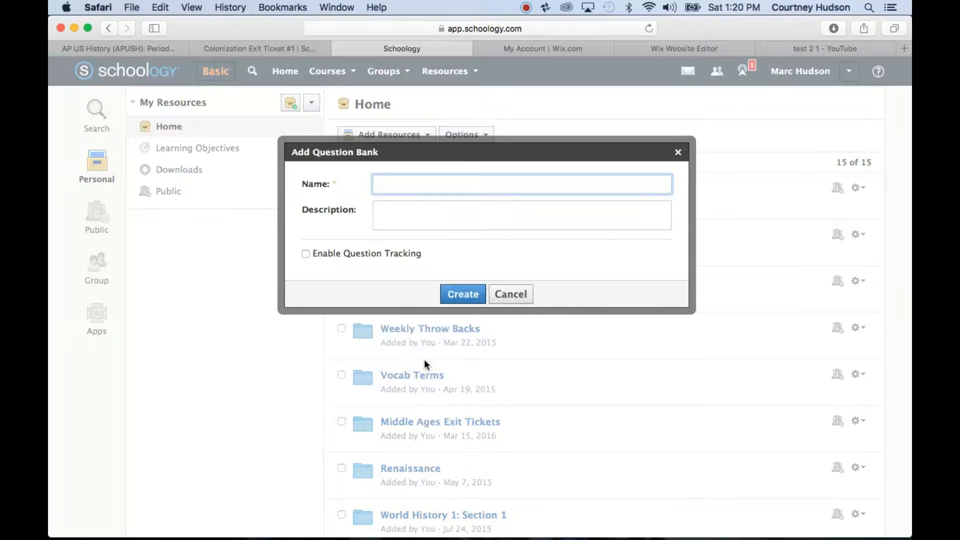
text(New Ba)
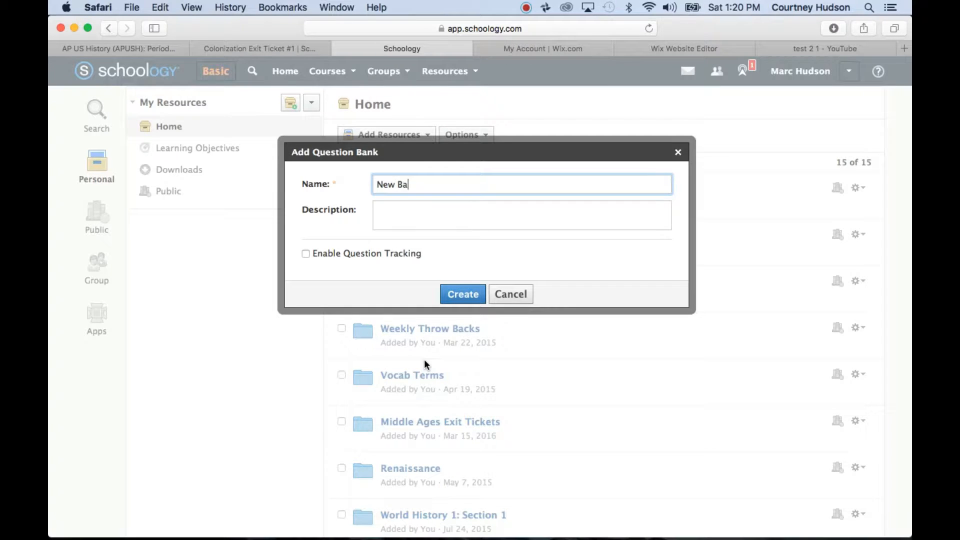
text(nk 2017)
click(468, 294)
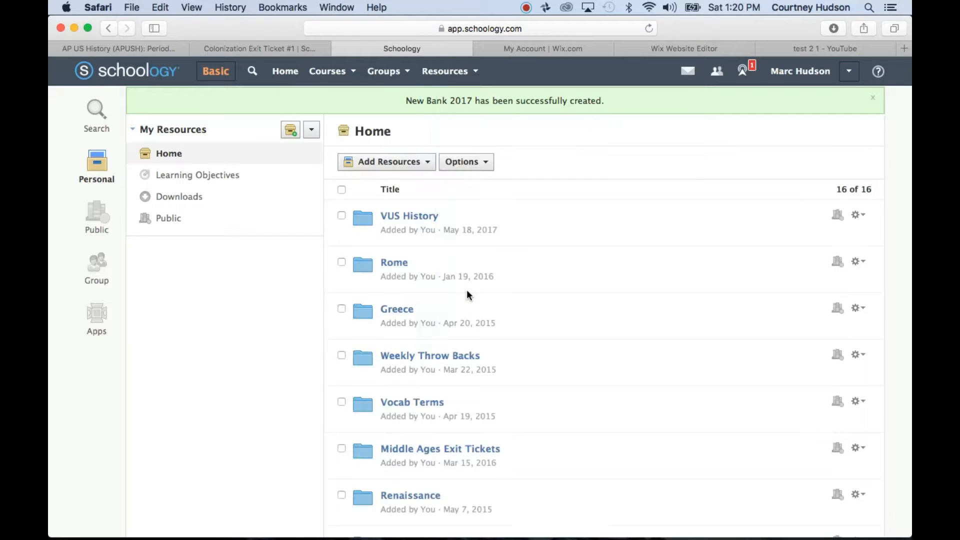
- Open the New Bank 2017 question bank and look over the question types that can be added
scroll(468, 292, down, 10)
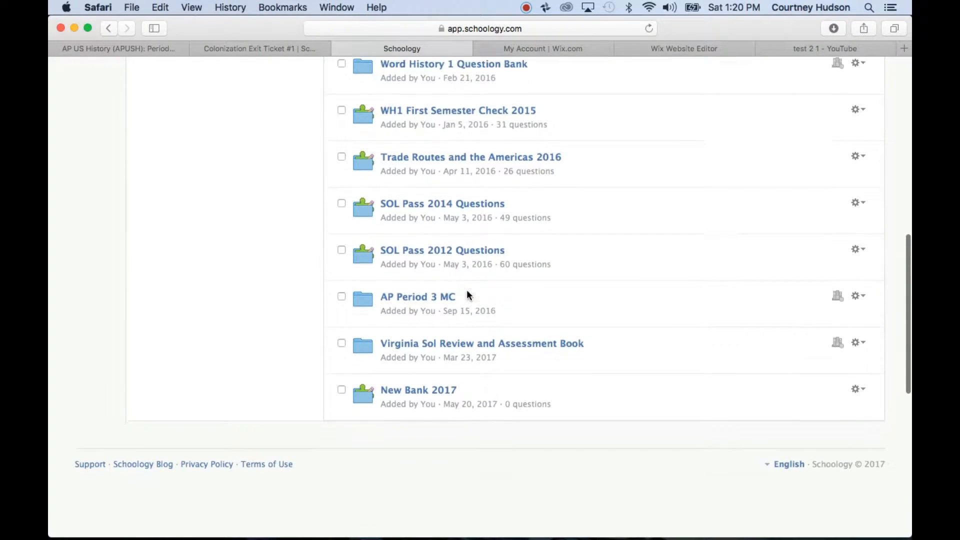
click(444, 379)
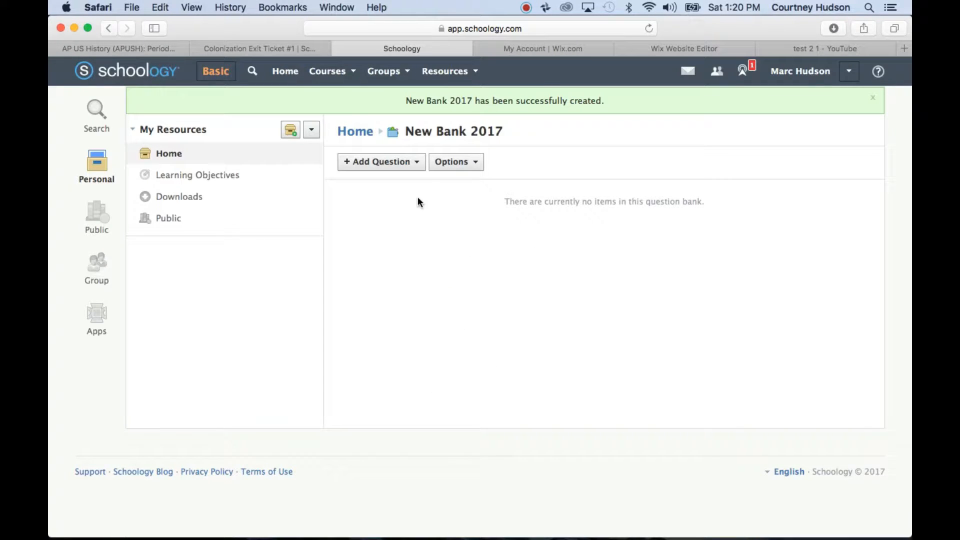
click(418, 163)
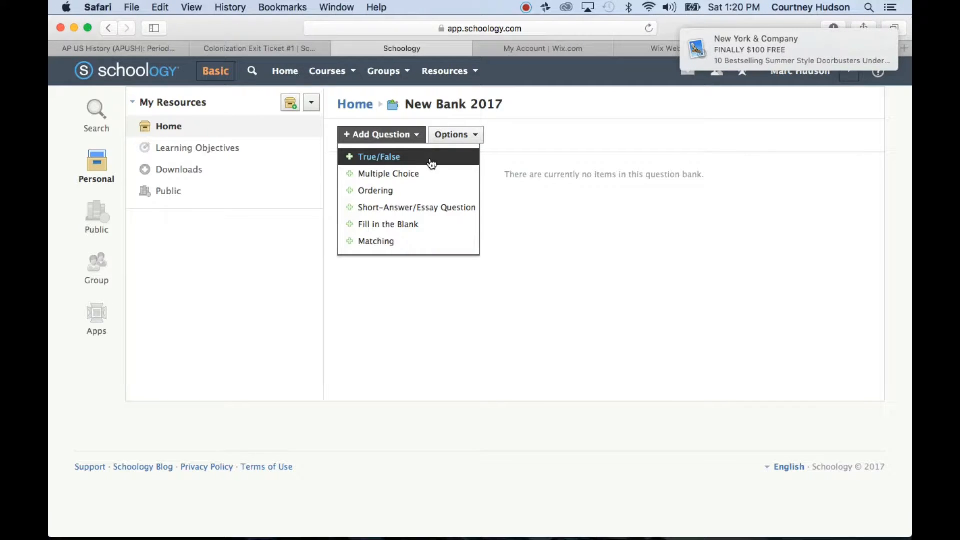
click(419, 134)
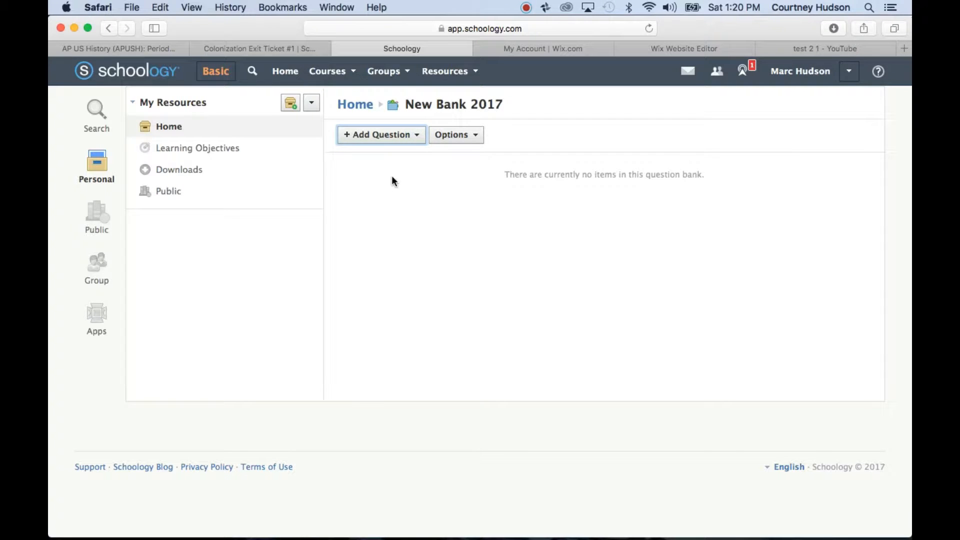
- Switch to the Colonization Exit Ticket #1 quiz and look through its questions
click(276, 52)
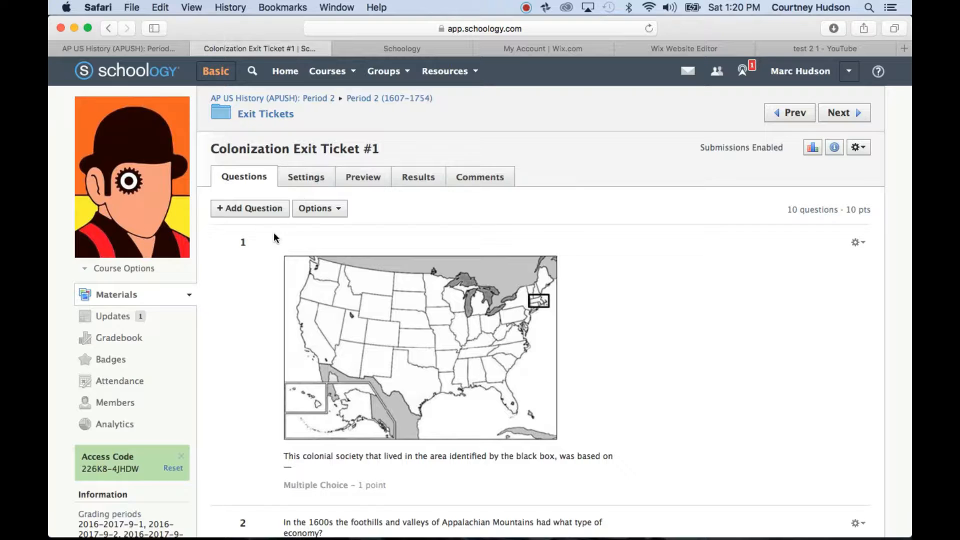
scroll(274, 232, down, 2)
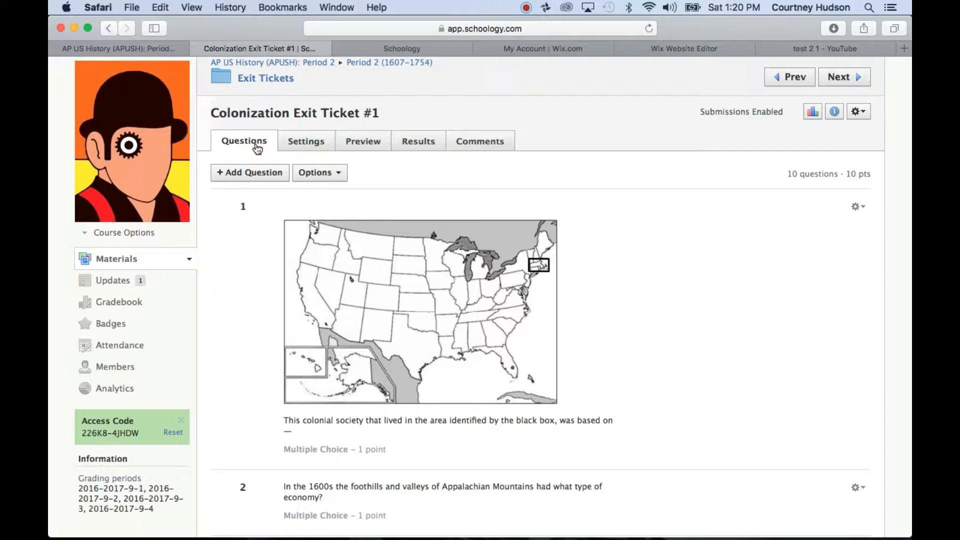
scroll(422, 180, down, 5)
scroll(422, 178, up, 6)
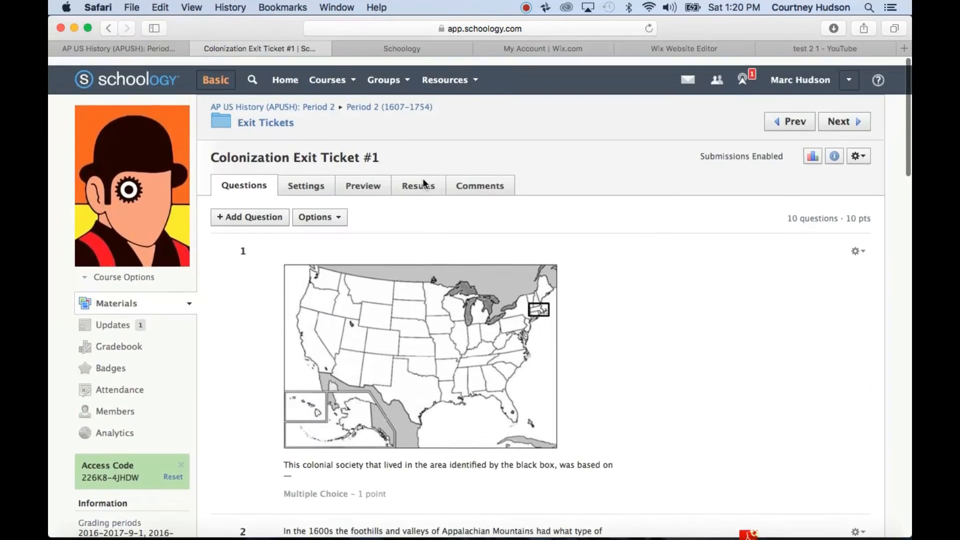
- Add all questions from the Colonization Exit Ticket #1 quiz to the New Bank 2017 question bank
click(336, 209)
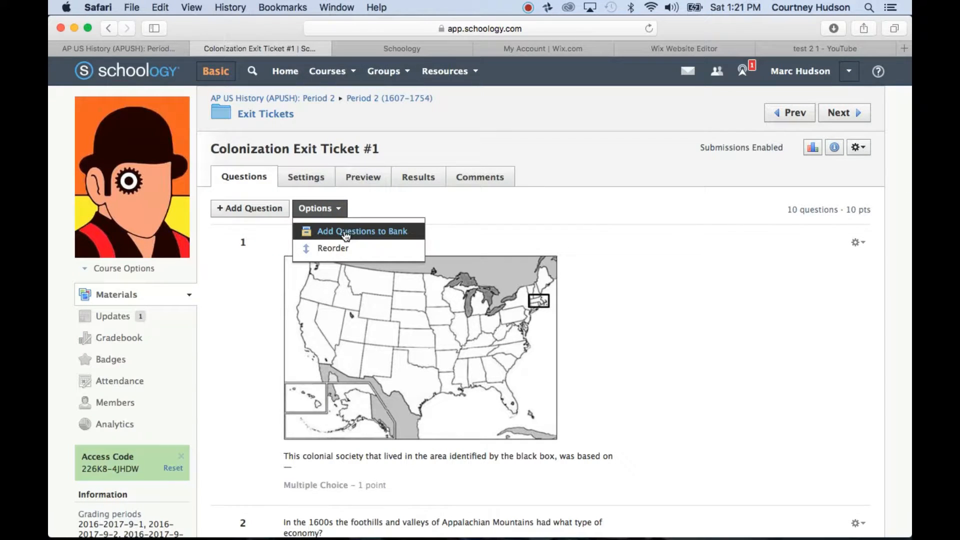
click(346, 233)
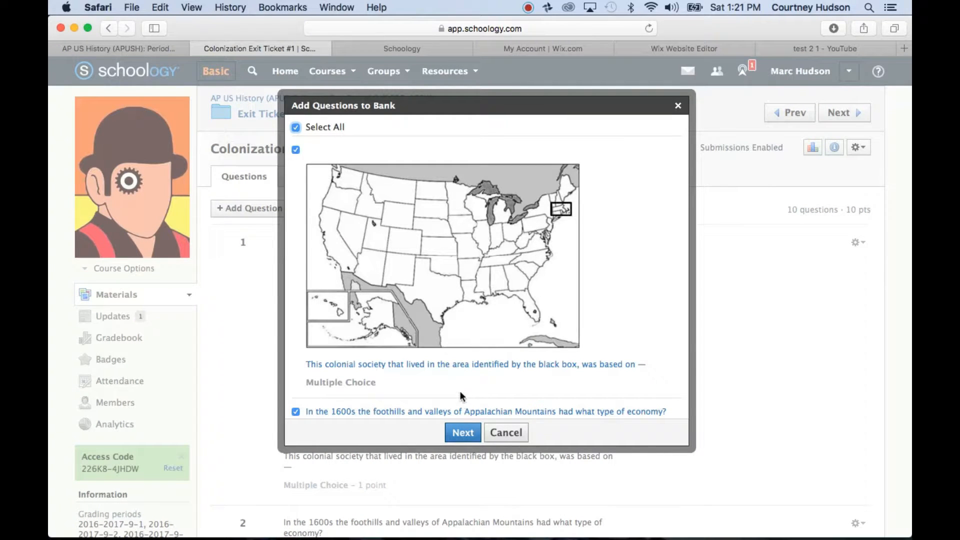
click(463, 433)
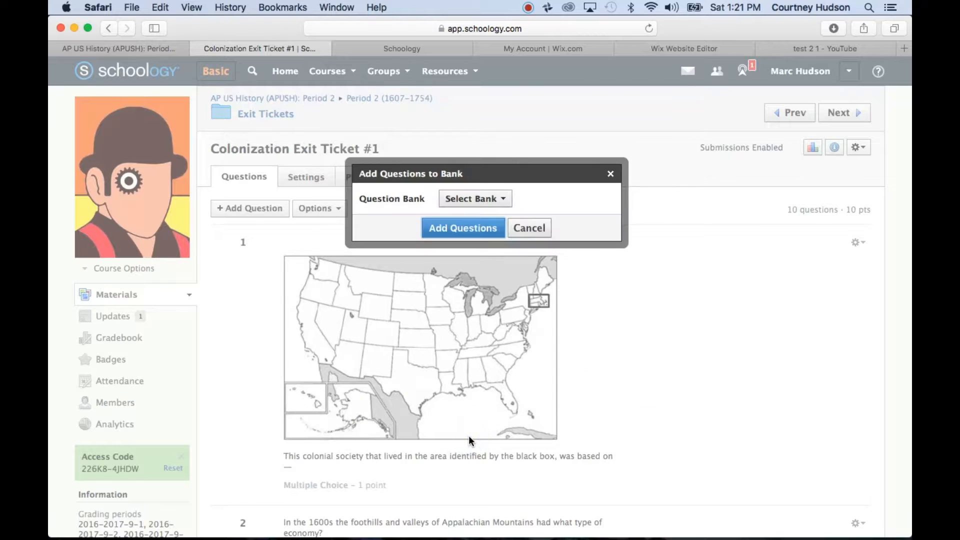
click(502, 200)
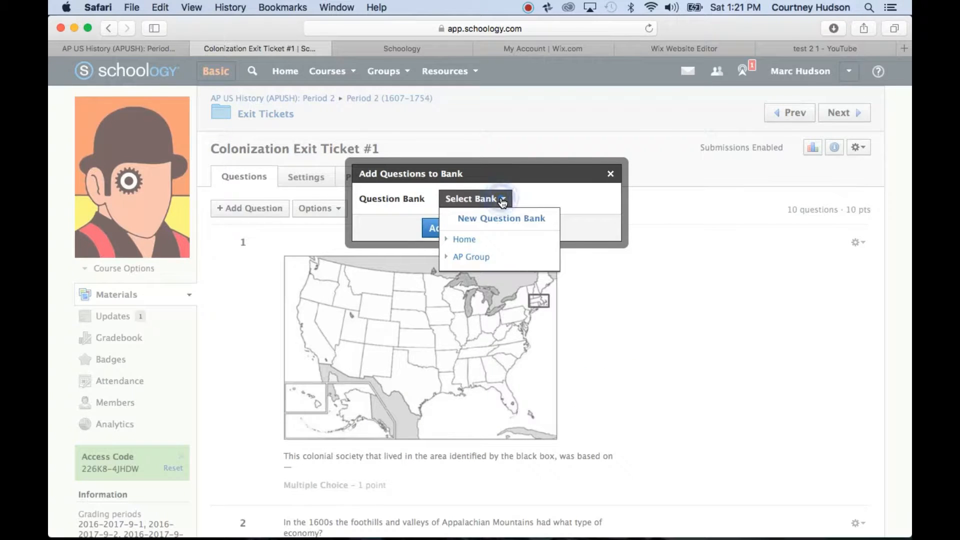
click(470, 240)
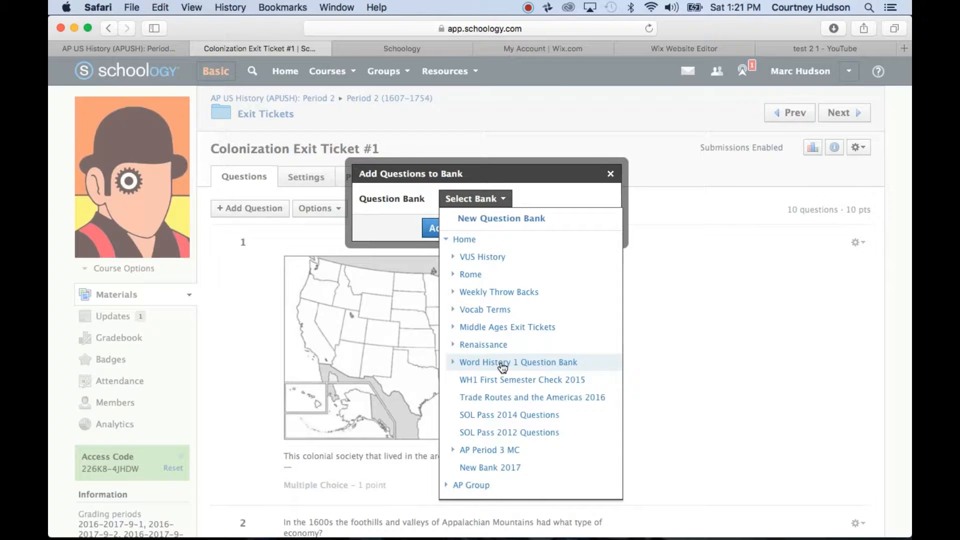
click(510, 471)
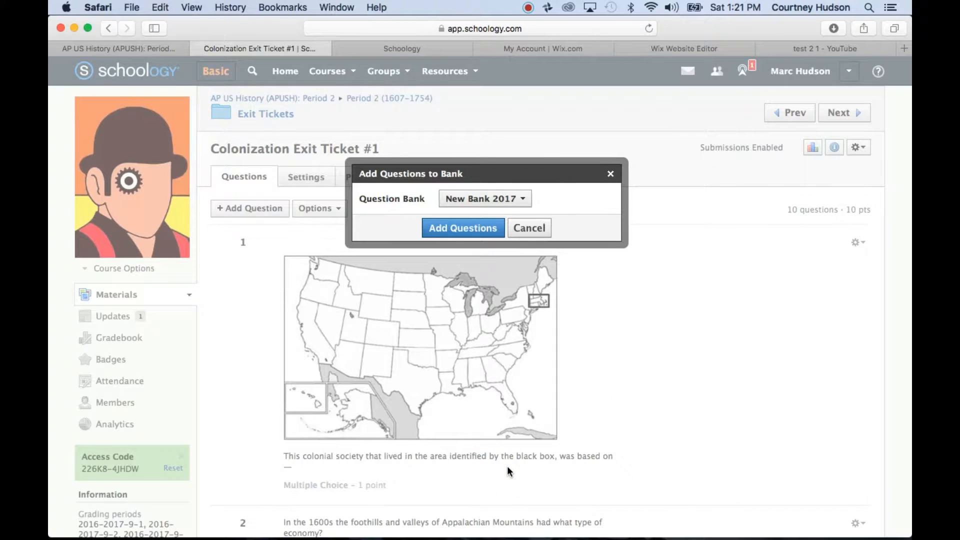
click(463, 228)
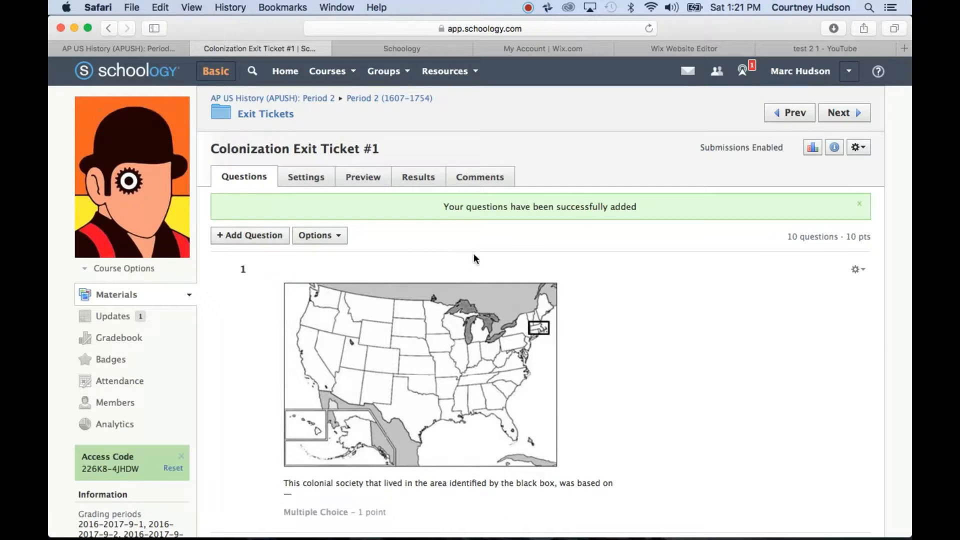
- Reload the personal resources and open the New Bank 2017 question bank to check its contents
click(420, 47)
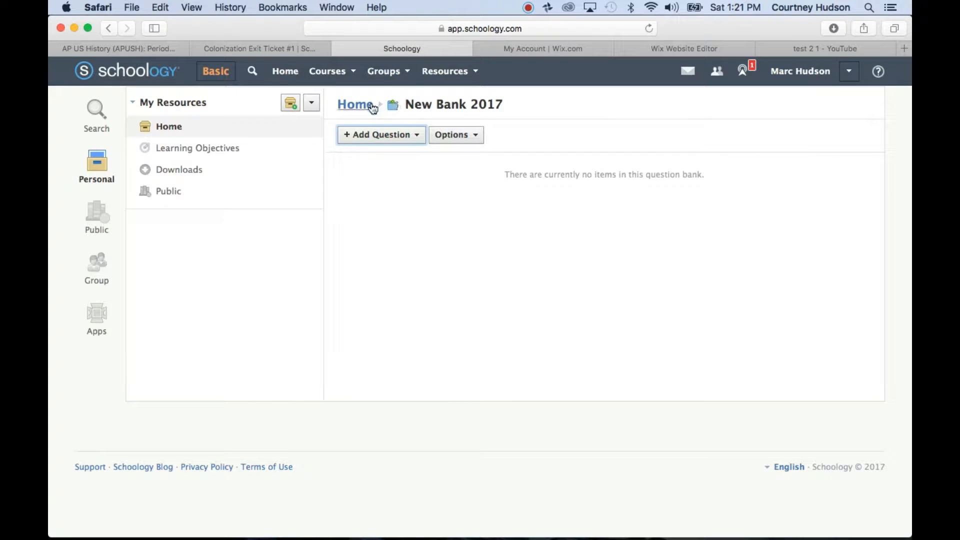
click(455, 73)
click(458, 102)
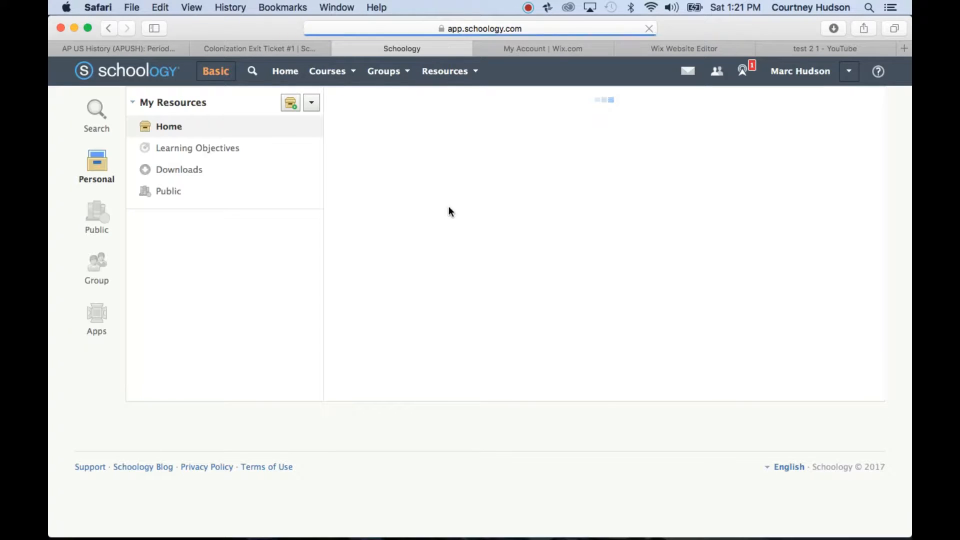
scroll(449, 208, down, 8)
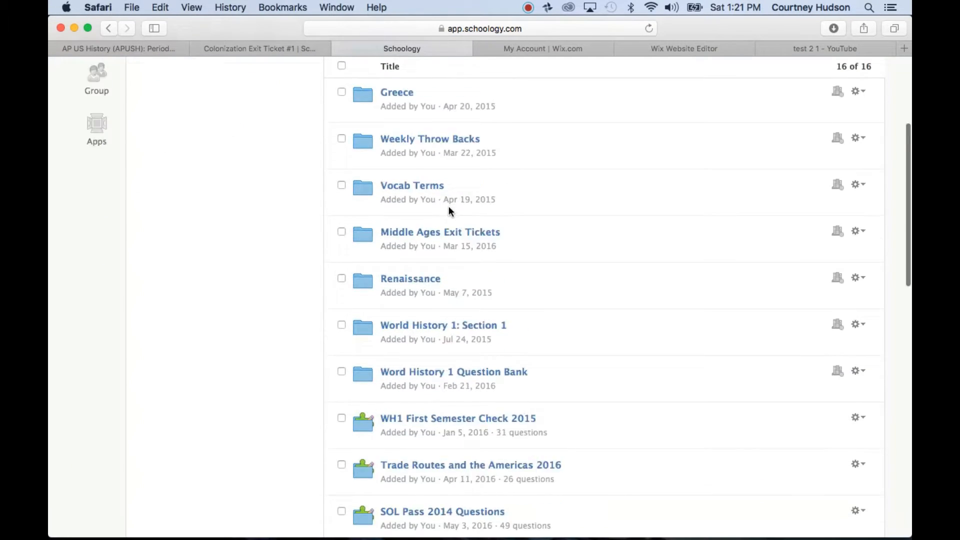
scroll(448, 210, down, 5)
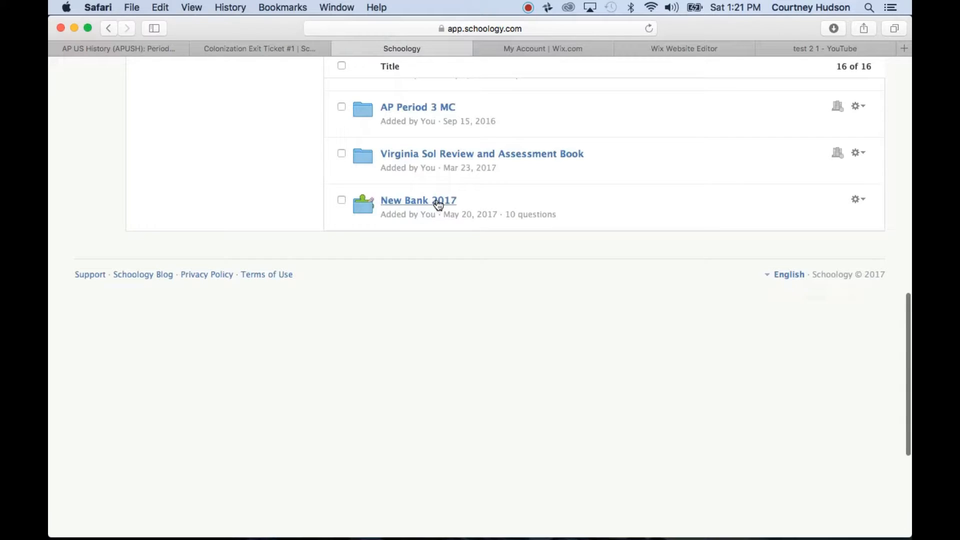
click(438, 202)
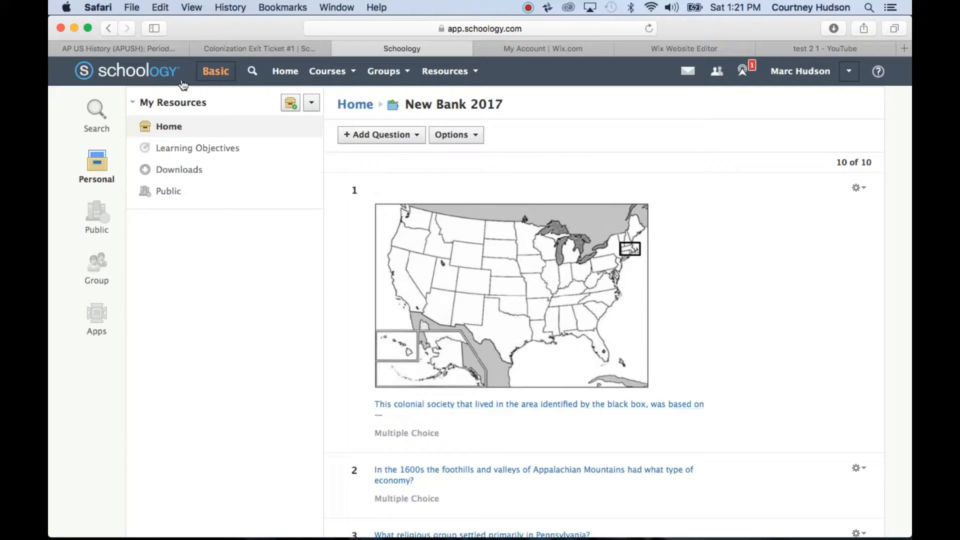
- Switch to the AP US History course and open the Exit Tickets folder within Period 2 (1607-1754)
click(163, 50)
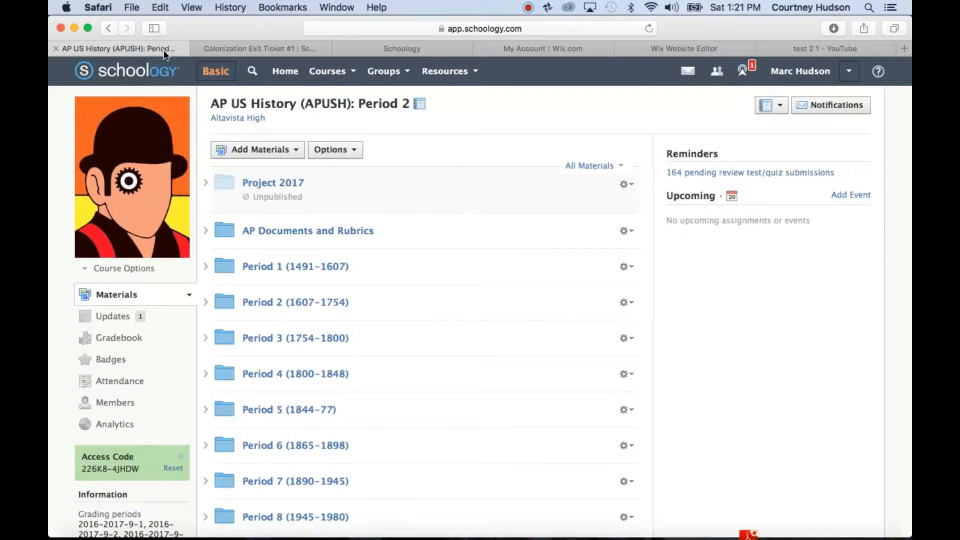
click(309, 302)
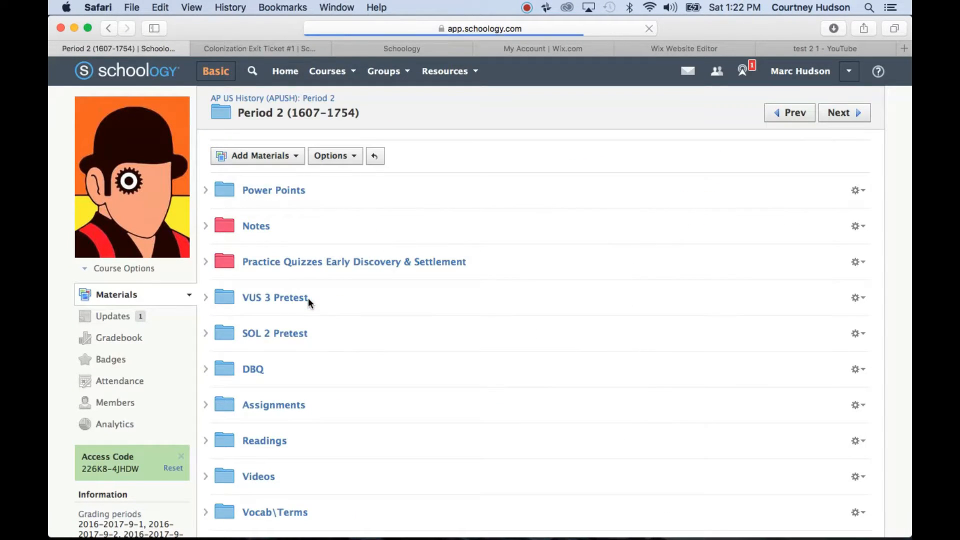
scroll(308, 301, down, 3)
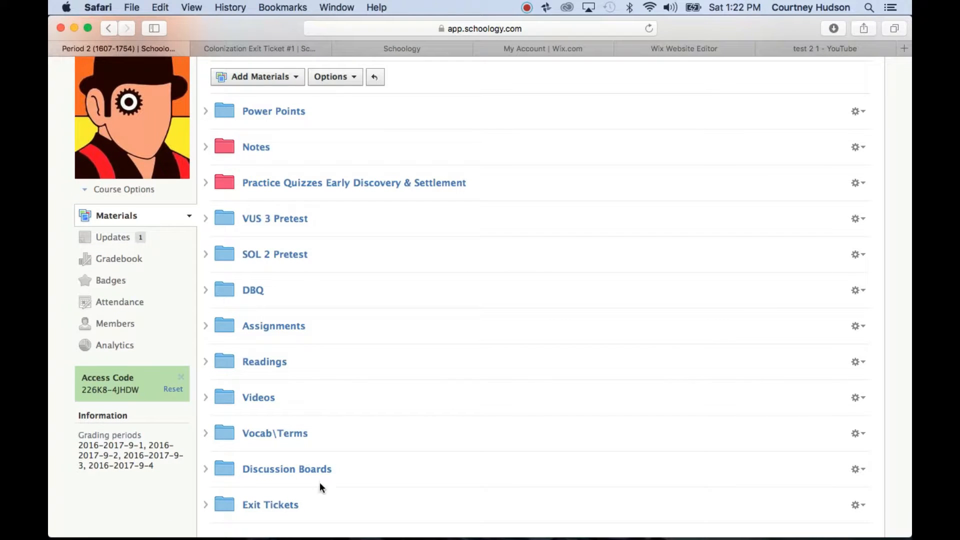
click(287, 507)
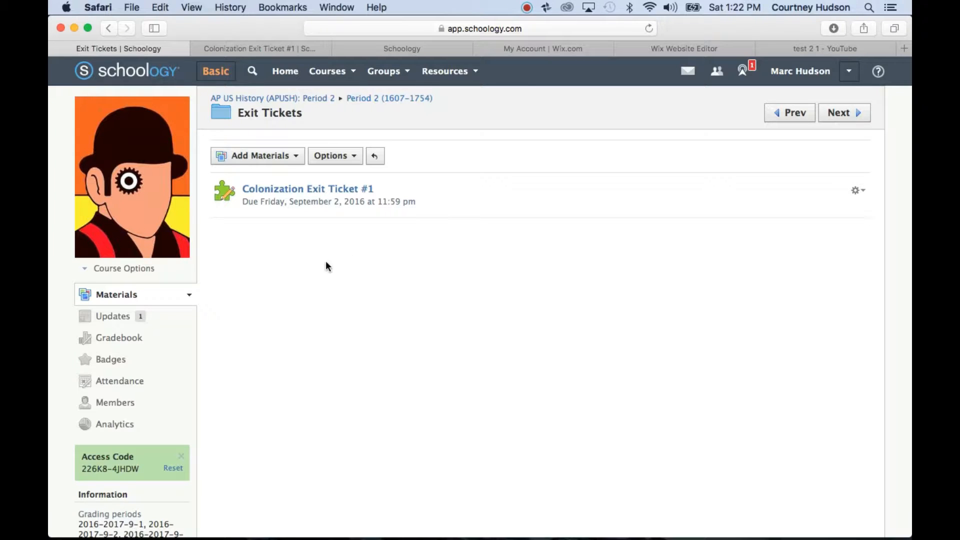
- Create a test/quiz named New Ticket in the Exit Tickets folder with the category set to (Ungraded)
click(299, 165)
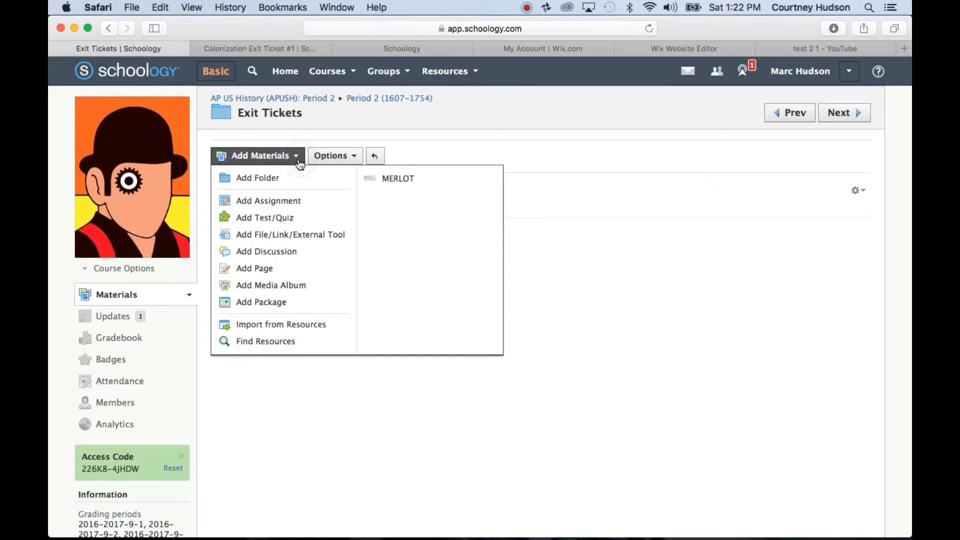
click(290, 218)
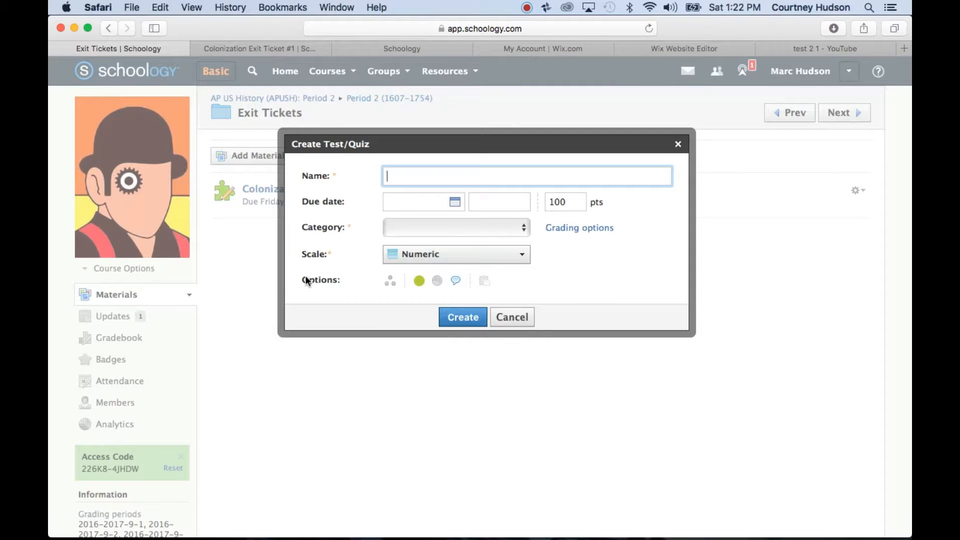
text(New Ticket)
click(462, 323)
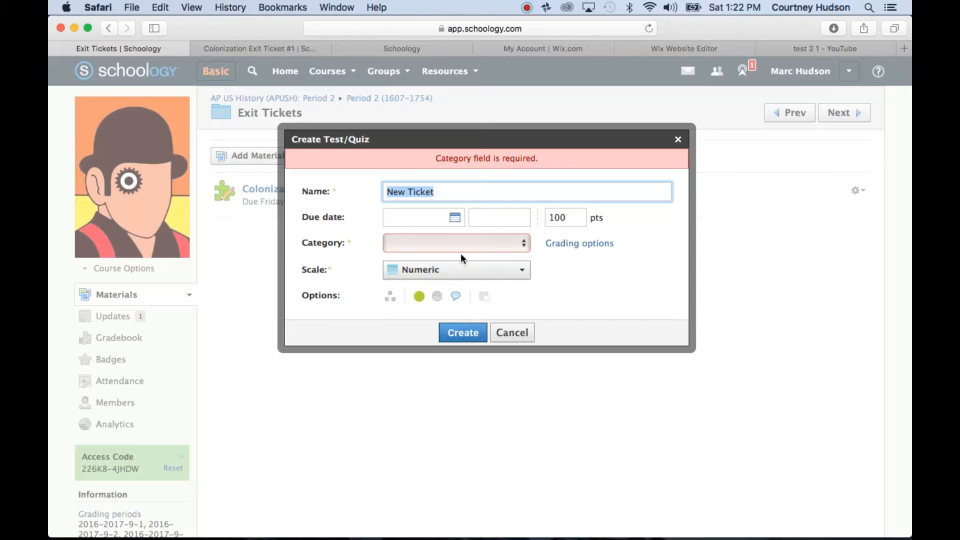
click(518, 241)
click(508, 255)
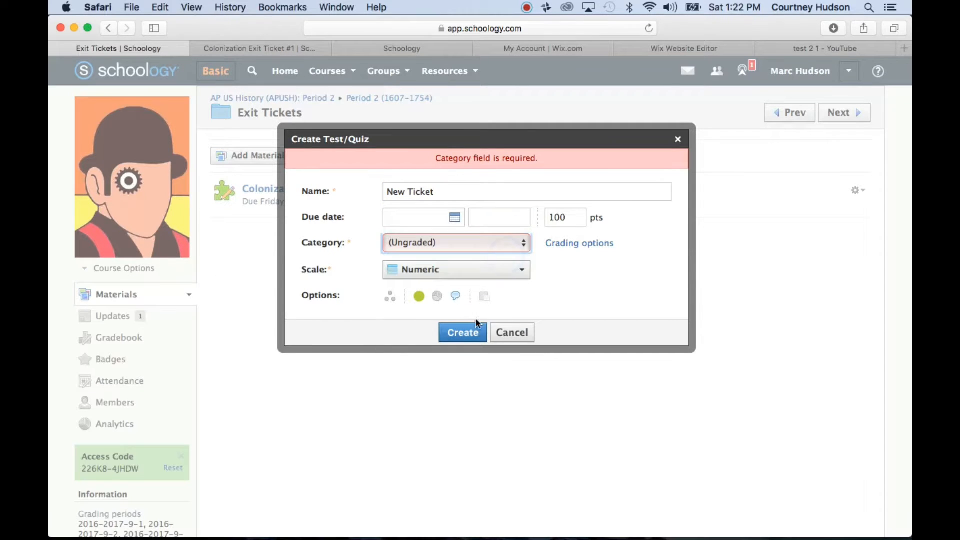
click(469, 339)
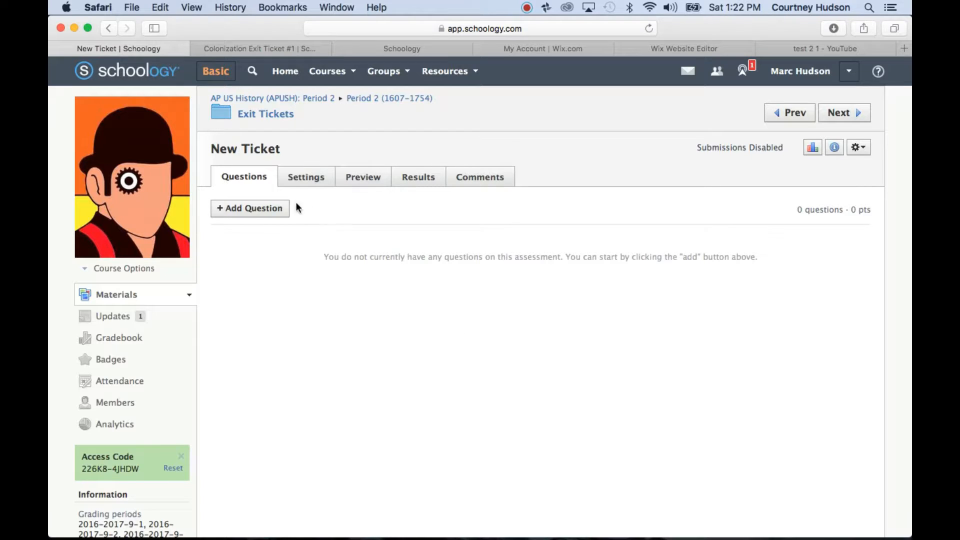
- Start importing individual questions from question banks into the New Ticket quiz and open New Bank 2017 as the source
click(275, 210)
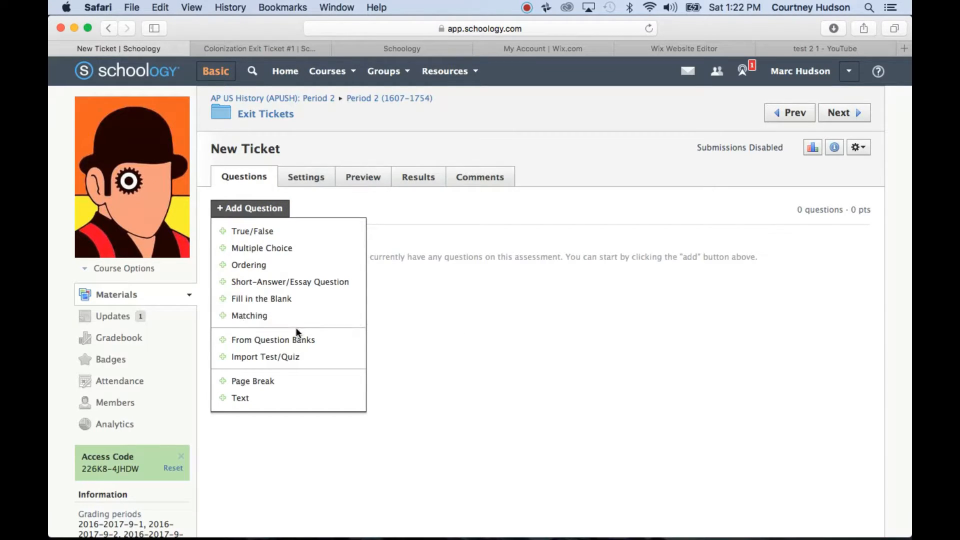
click(301, 339)
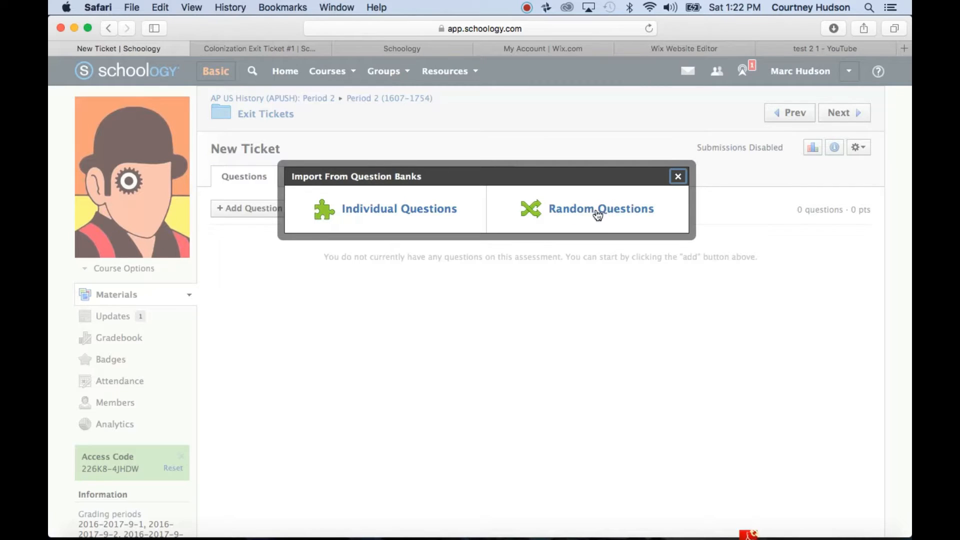
click(431, 209)
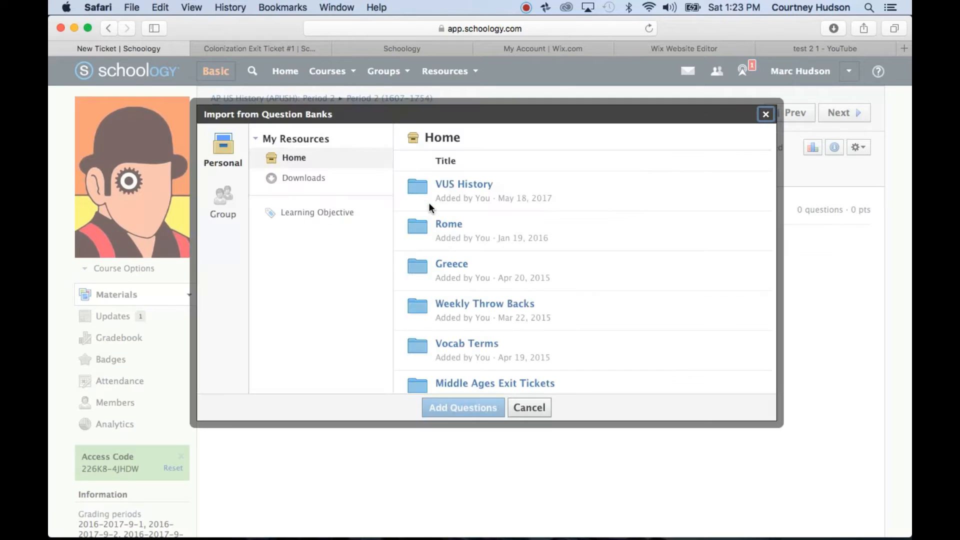
scroll(500, 226, down, 10)
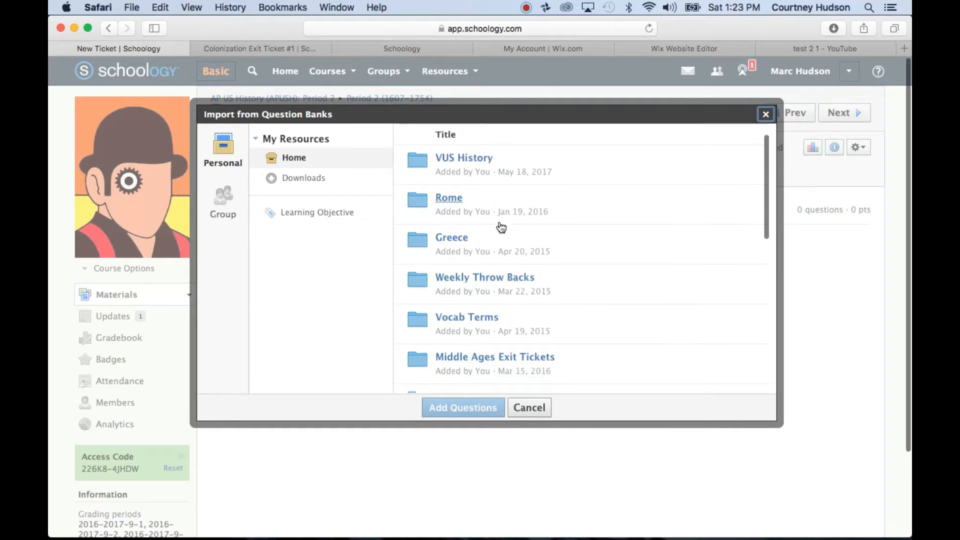
scroll(502, 226, down, 2)
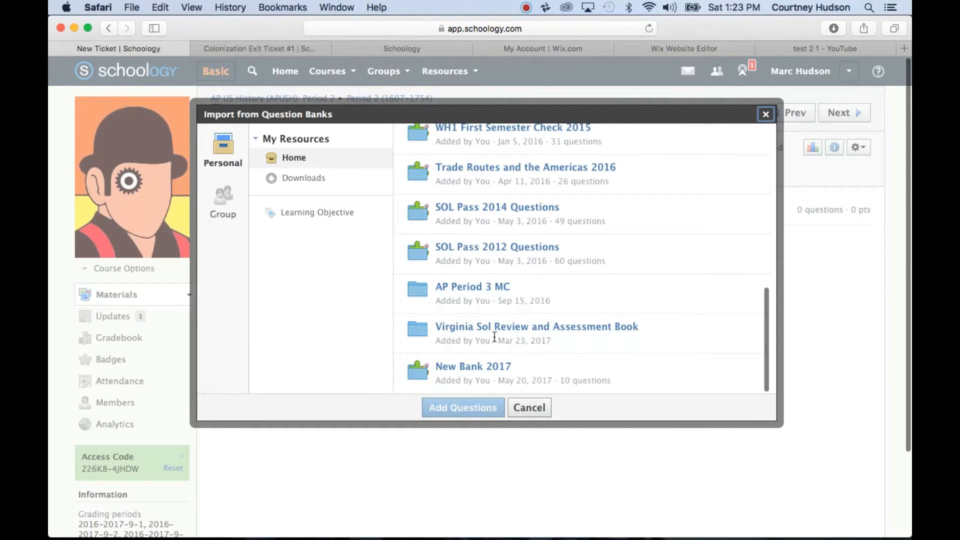
click(503, 370)
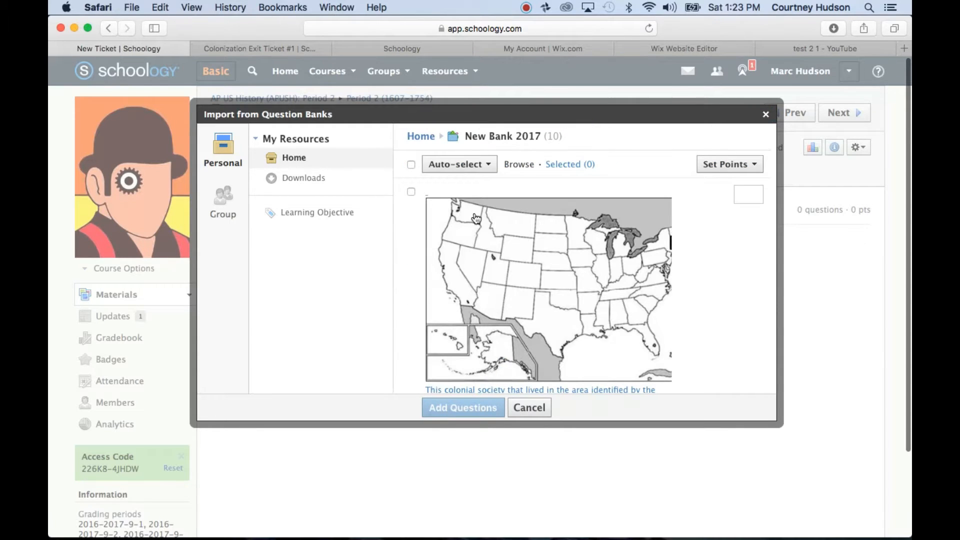
- Add the first map question and the question on colonies' social structure based on family status to the quiz, worth 1 point each
click(411, 192)
click(739, 195)
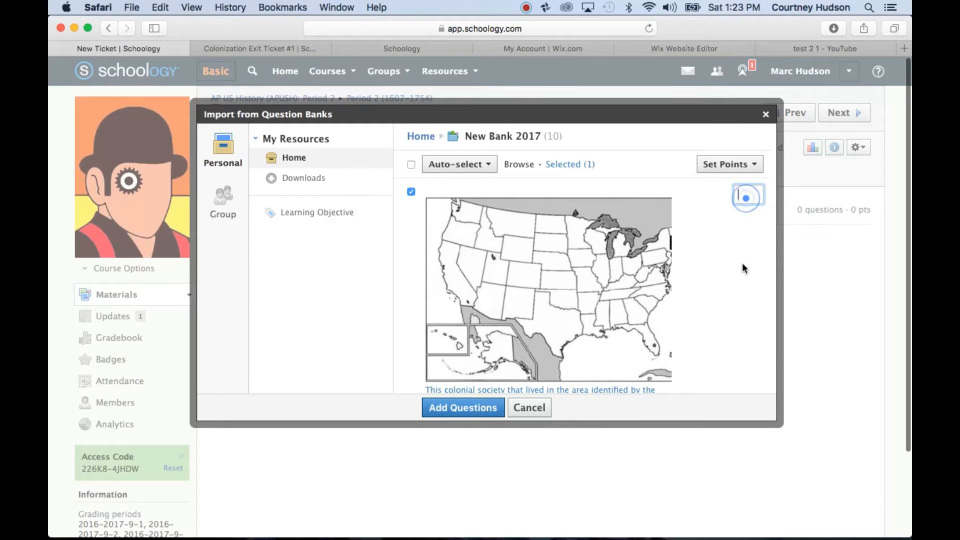
text(1)
scroll(742, 269, down, 3)
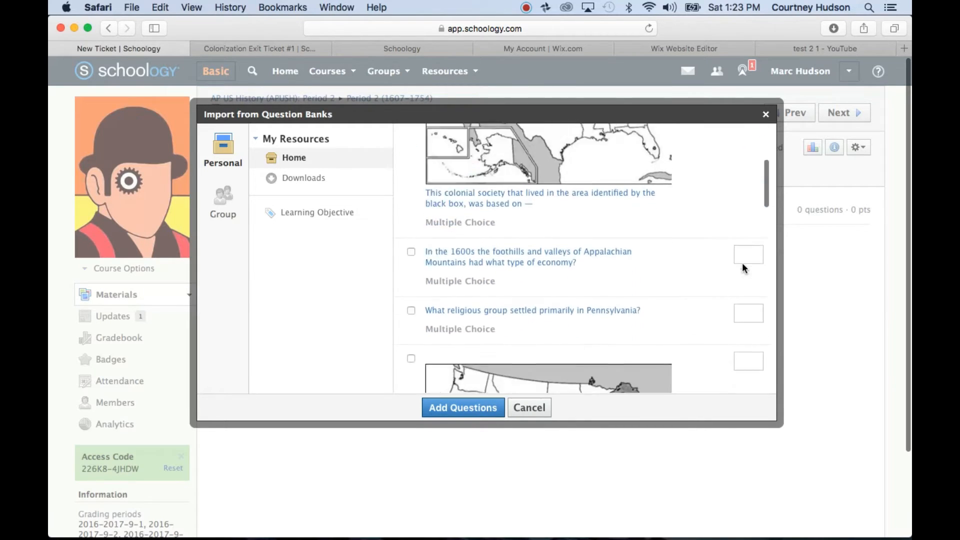
scroll(742, 269, down, 8)
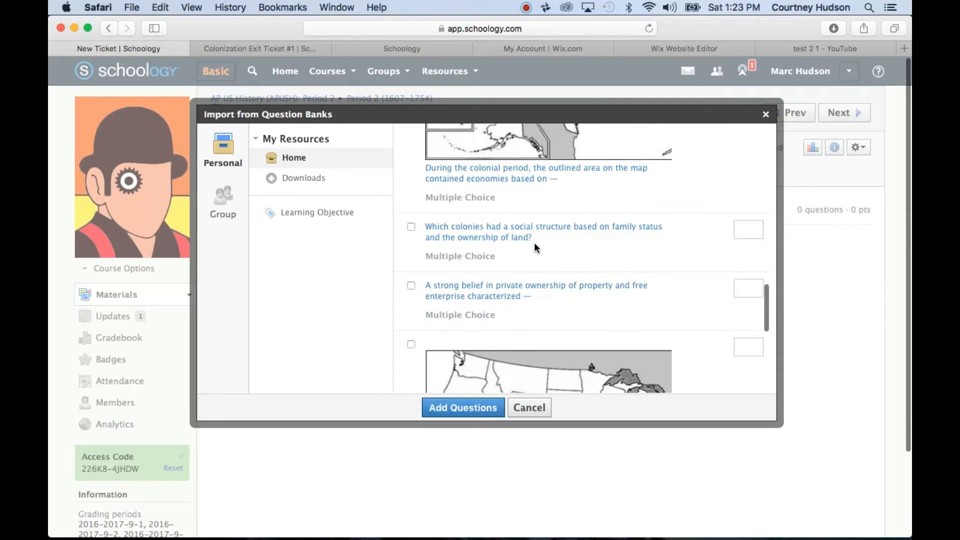
click(411, 227)
click(750, 230)
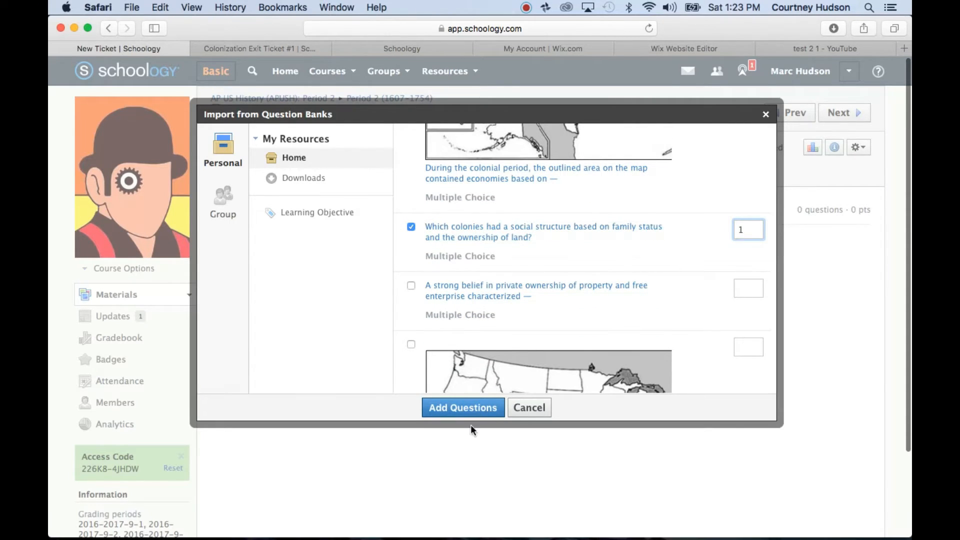
click(473, 408)
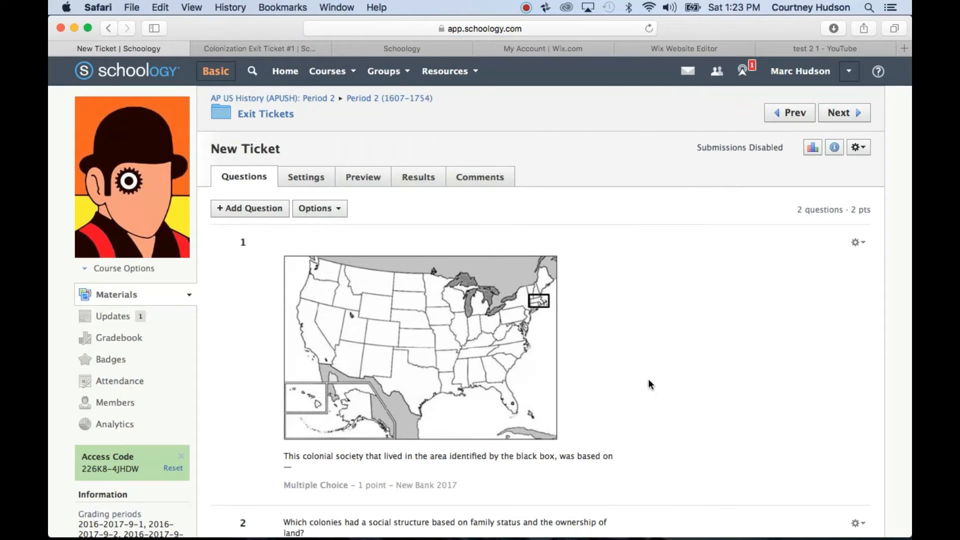
- Look over the imported questions in the New Ticket quiz and open the quiz's settings
scroll(670, 329, down, 5)
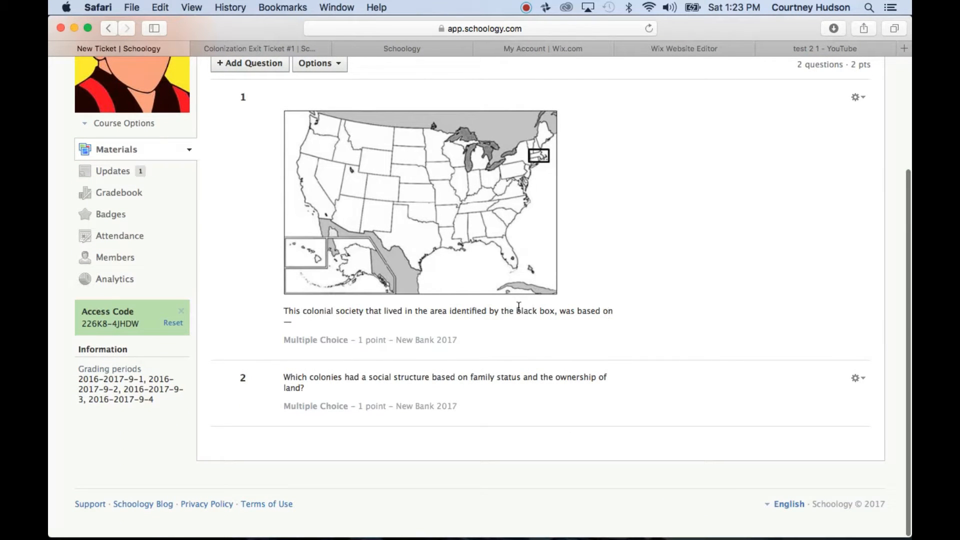
scroll(670, 229, up, 3)
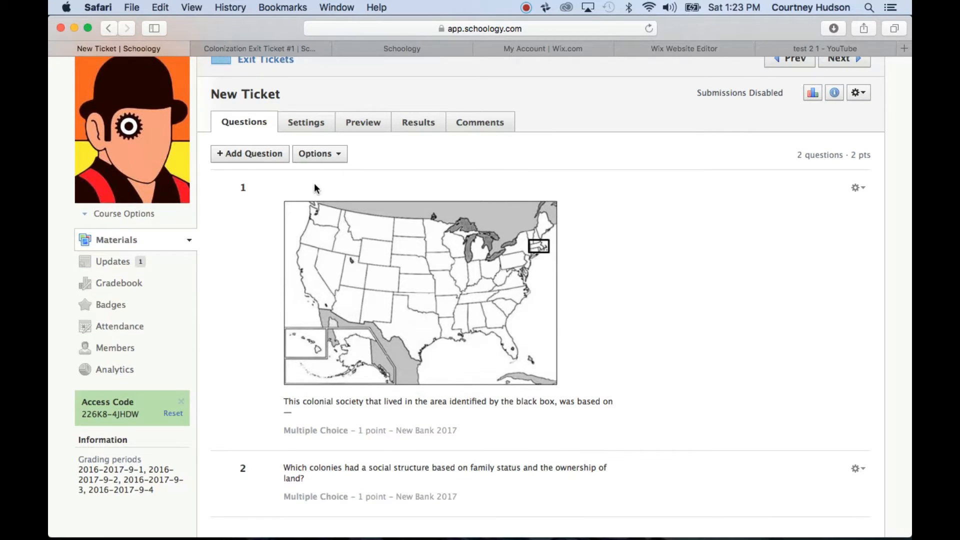
click(323, 124)
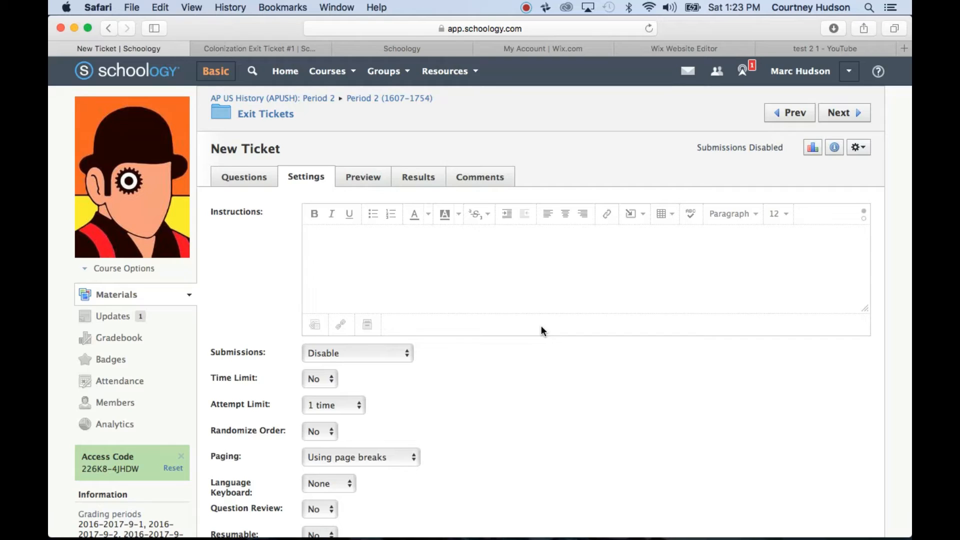
- Enable submissions for the New Ticket quiz without any date restriction
scroll(541, 326, down, 3)
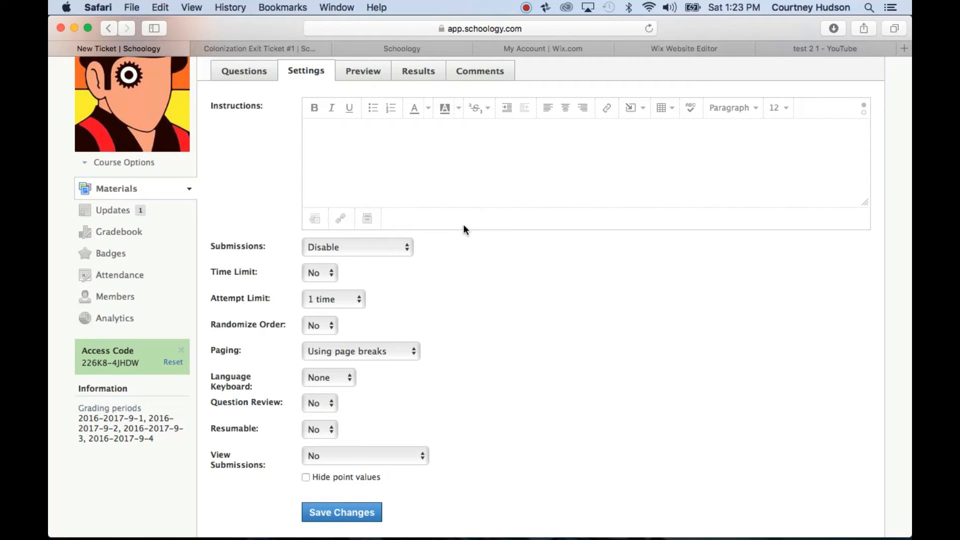
click(407, 252)
click(403, 214)
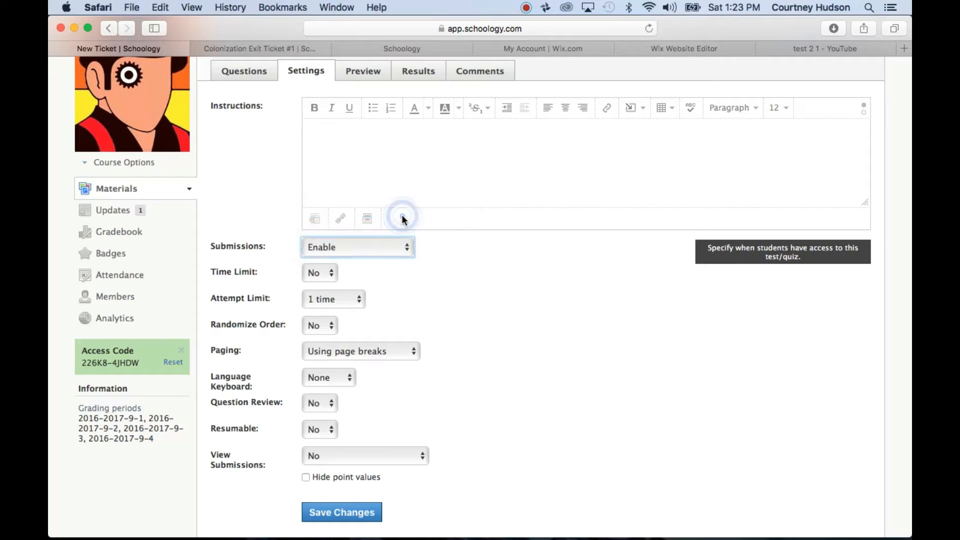
click(406, 249)
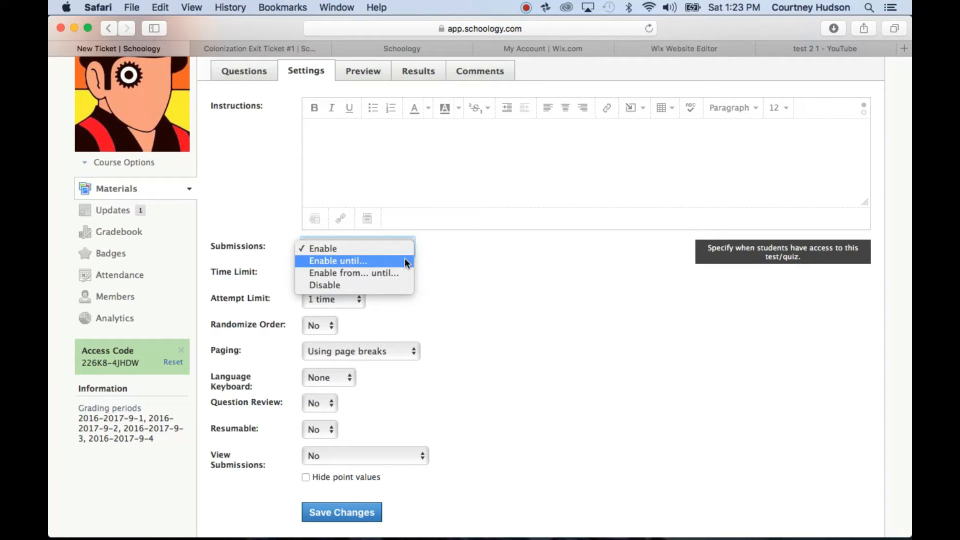
click(408, 251)
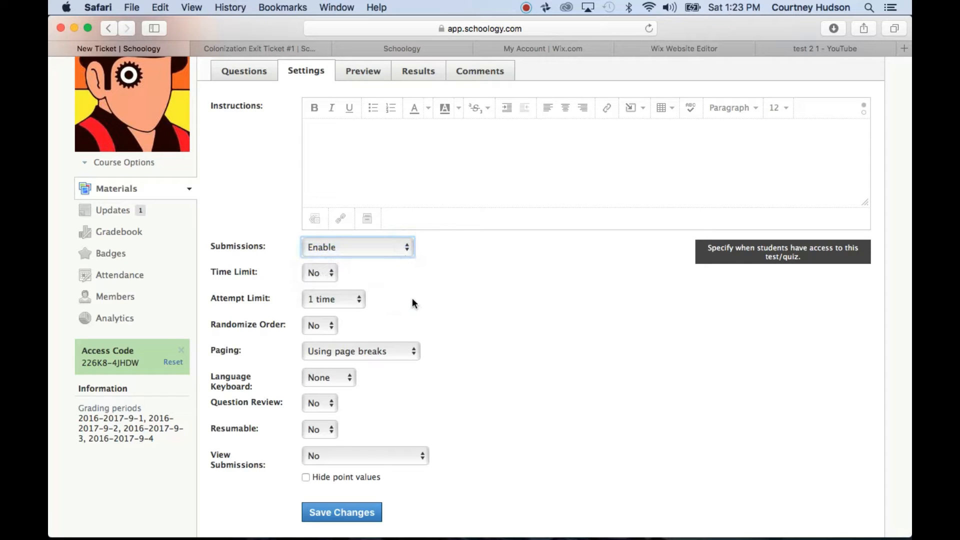
- Set the quiz's attempt limit to 2 times and grade it by the highest score
scroll(412, 298, down, 3)
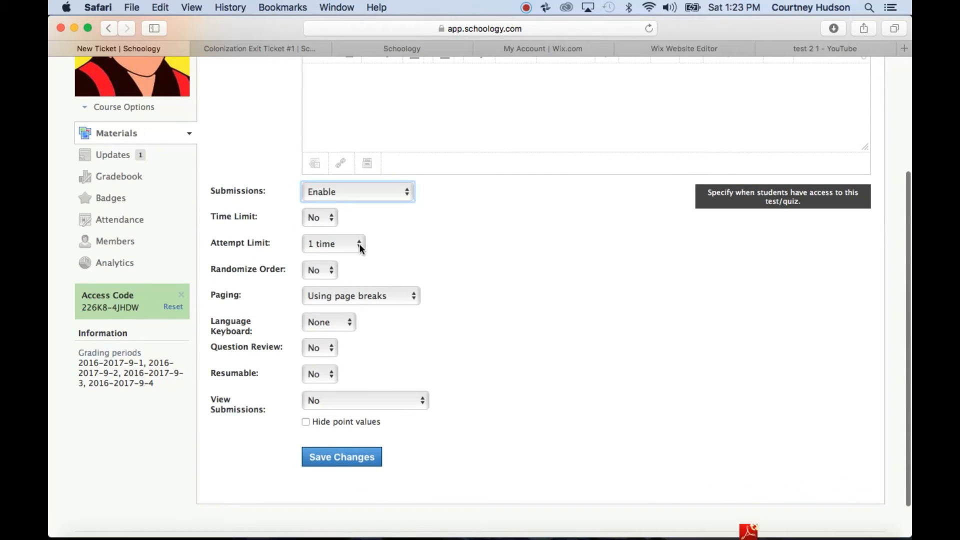
click(359, 244)
click(355, 260)
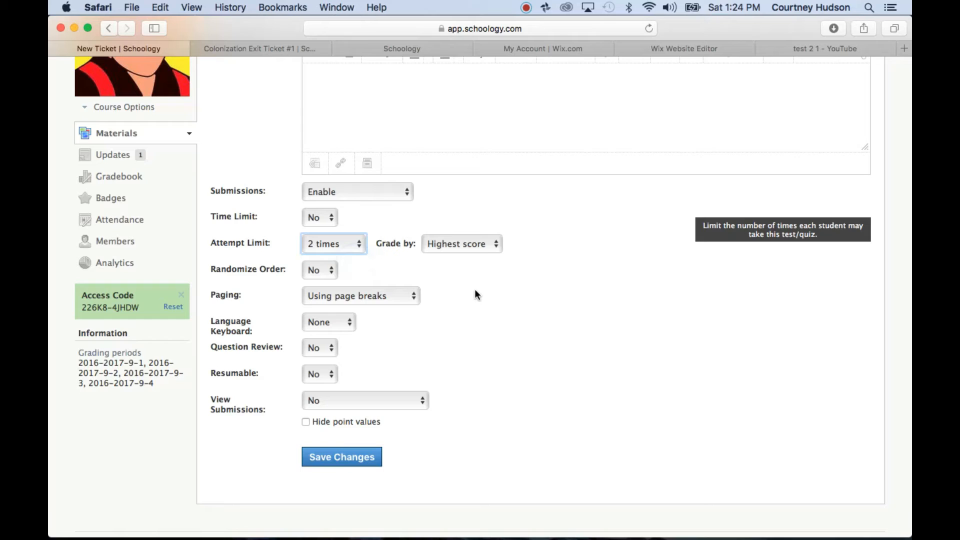
click(473, 244)
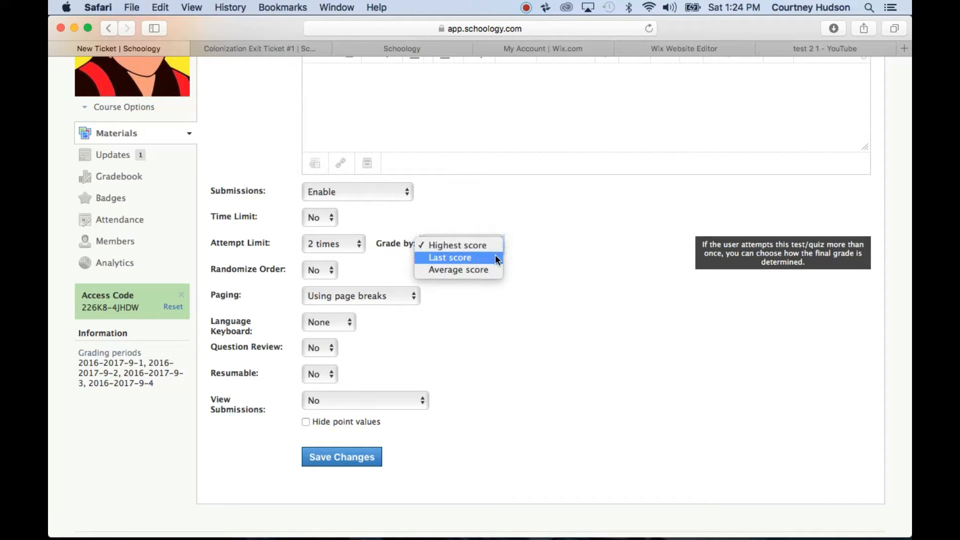
click(495, 245)
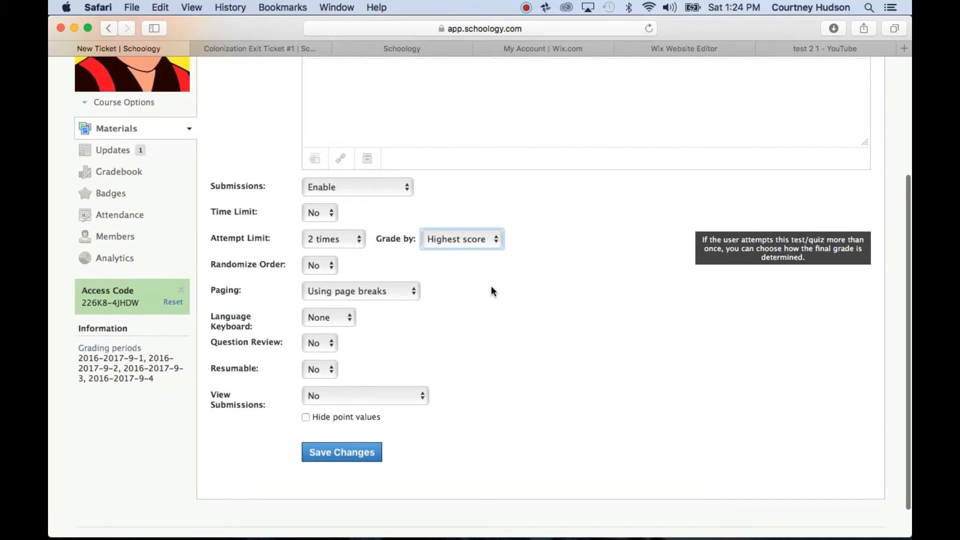
- Turn on randomized question order for the quiz and set paging to one question per page
scroll(491, 289, down, 2)
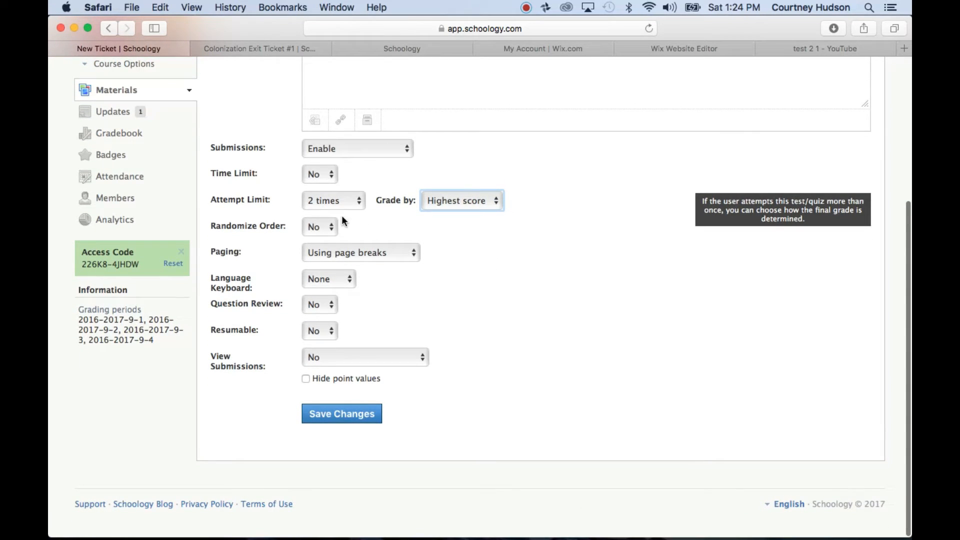
click(326, 226)
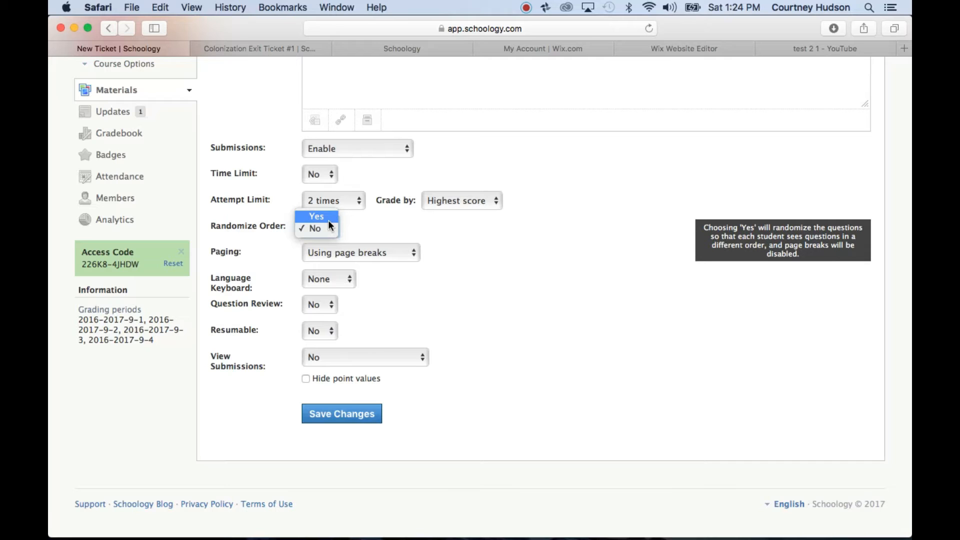
click(328, 221)
scroll(429, 312, down, 1)
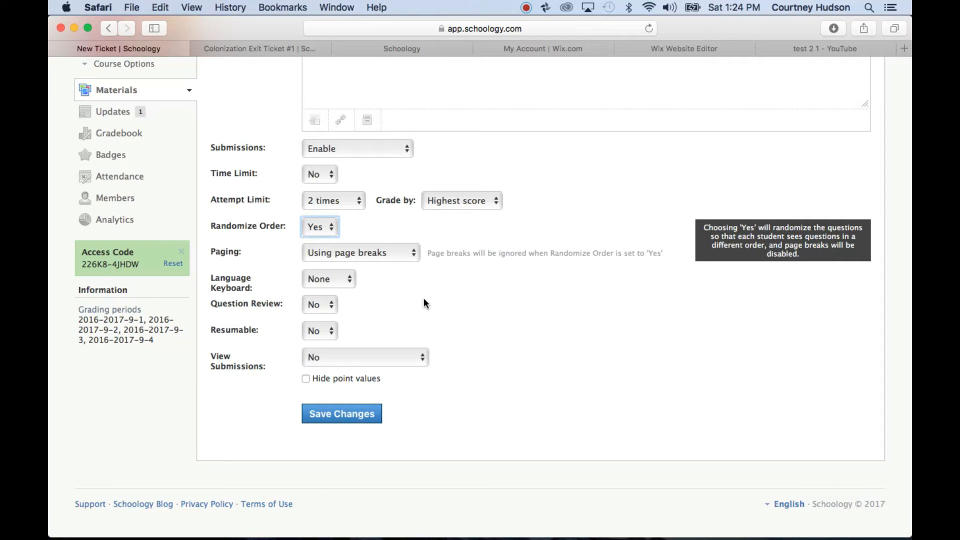
click(414, 253)
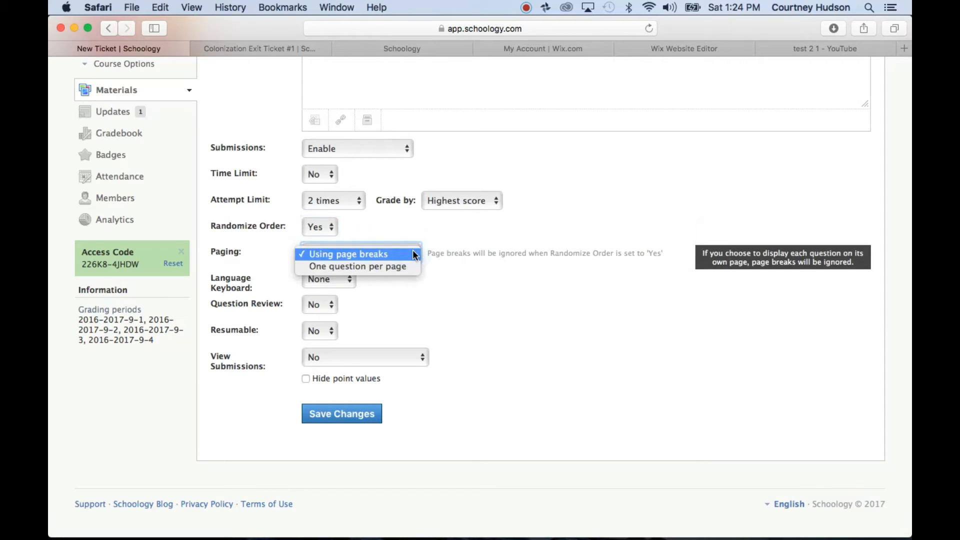
click(396, 273)
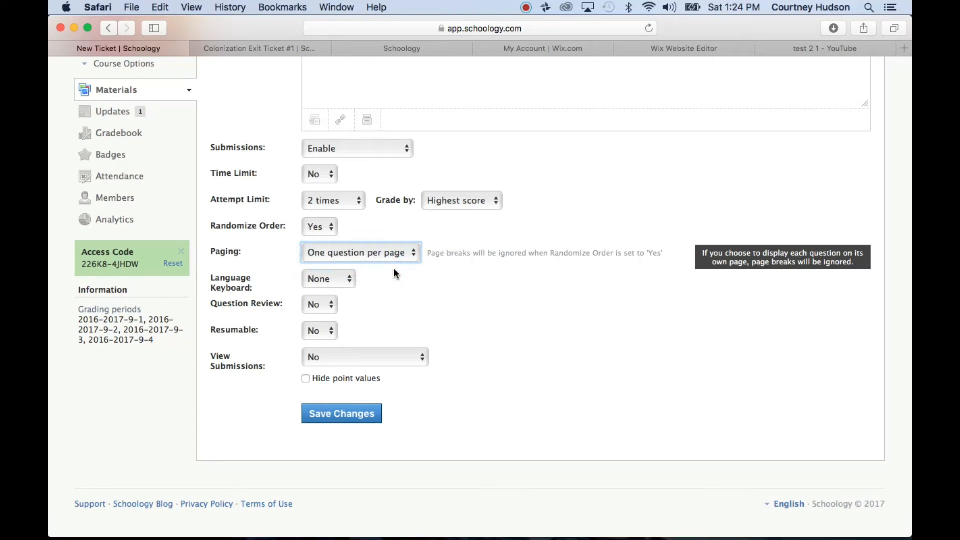
- Allow students to review their answers before submitting and to resume an incomplete submission
click(330, 305)
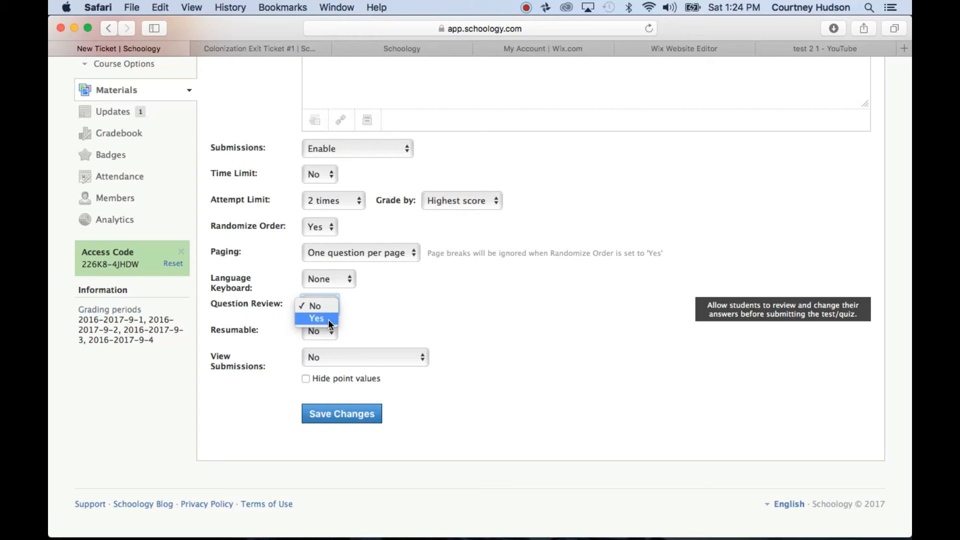
click(330, 320)
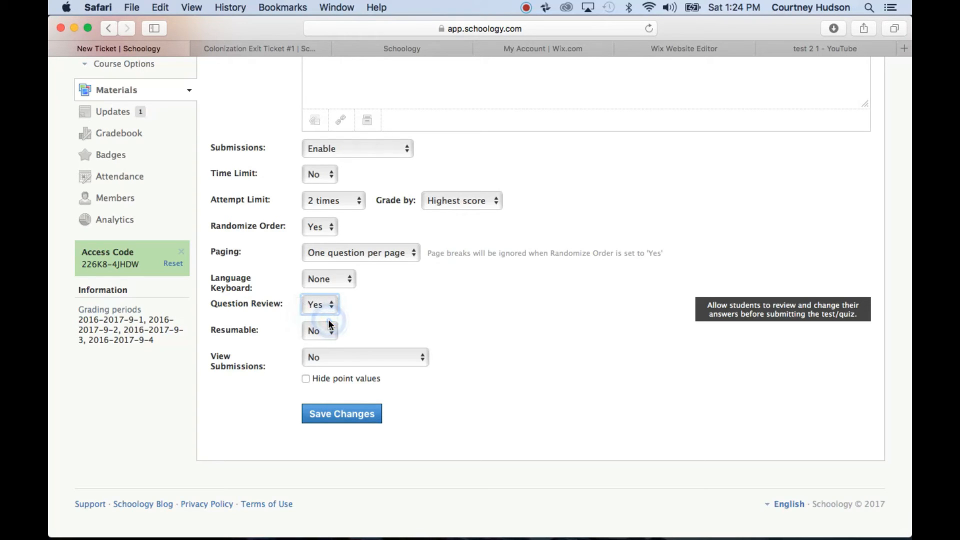
click(332, 332)
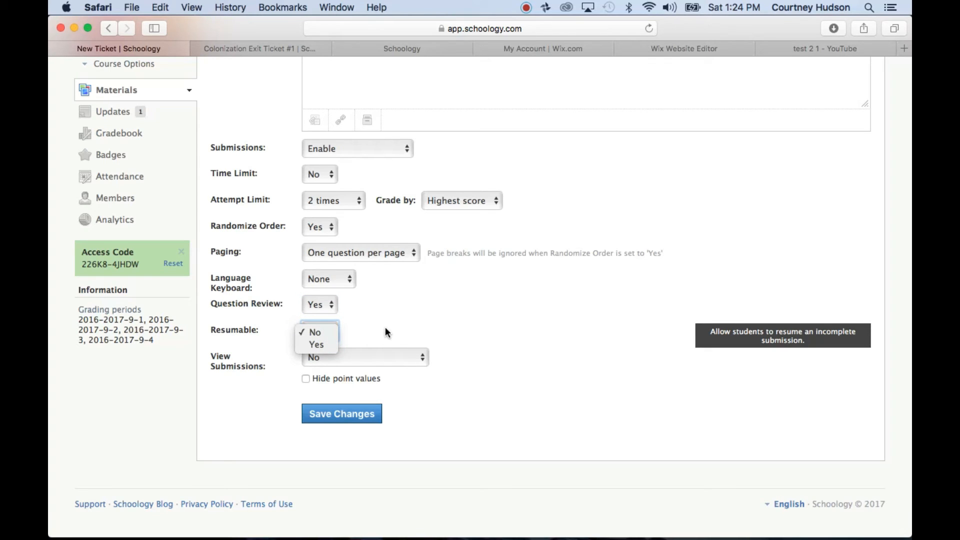
click(328, 344)
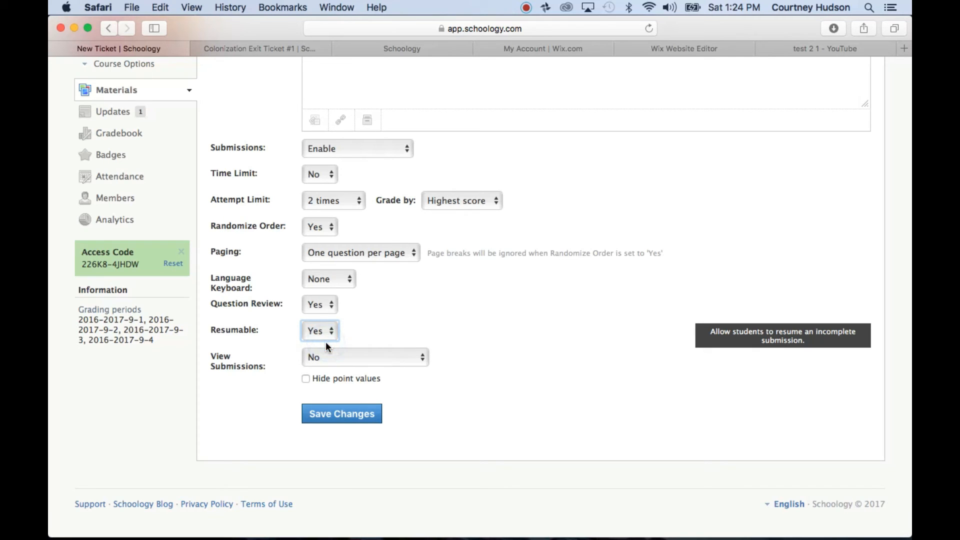
- Let students view their submissions with correct answers and save the quiz settings
click(425, 359)
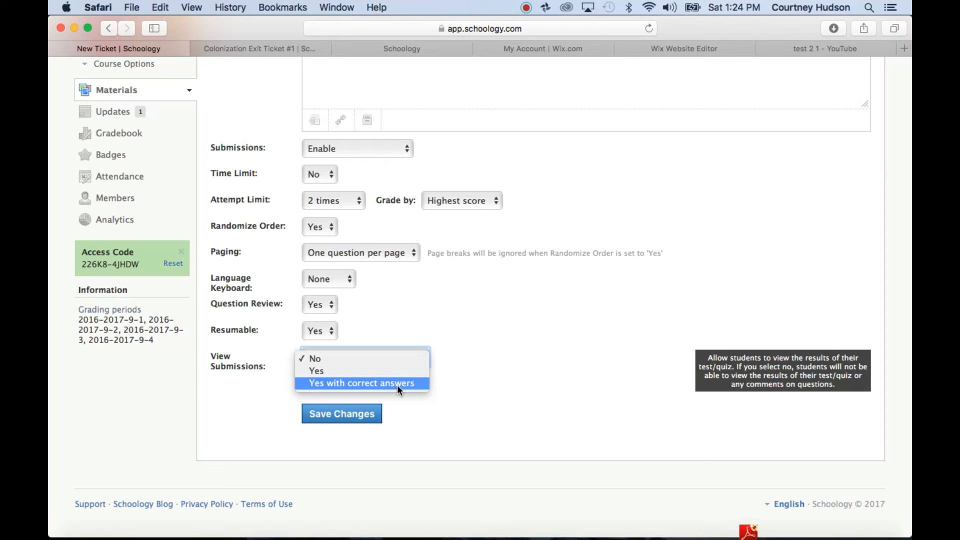
click(399, 387)
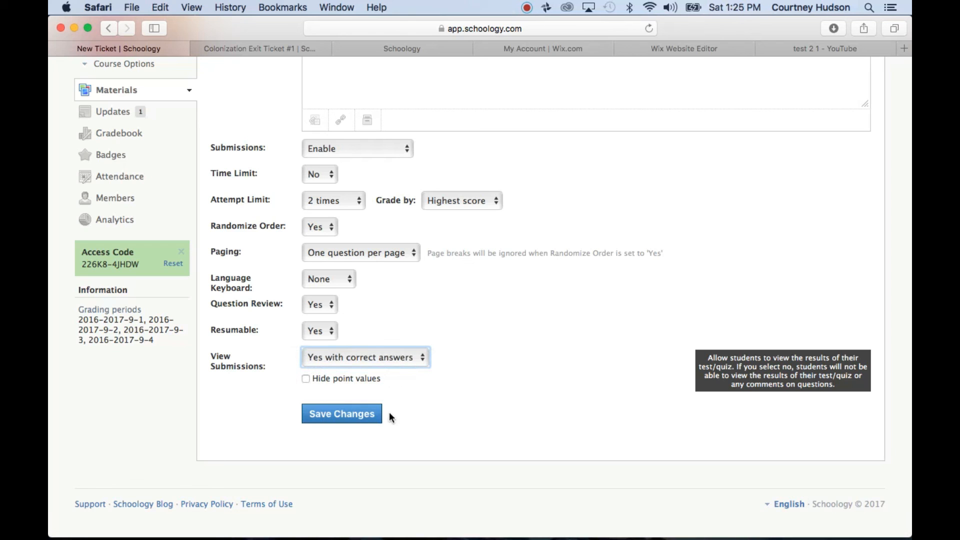
click(373, 415)
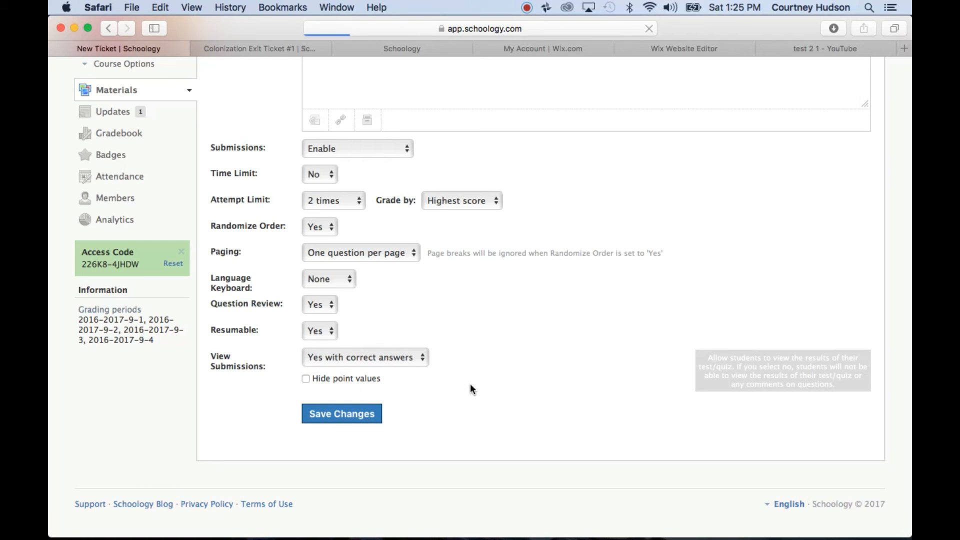